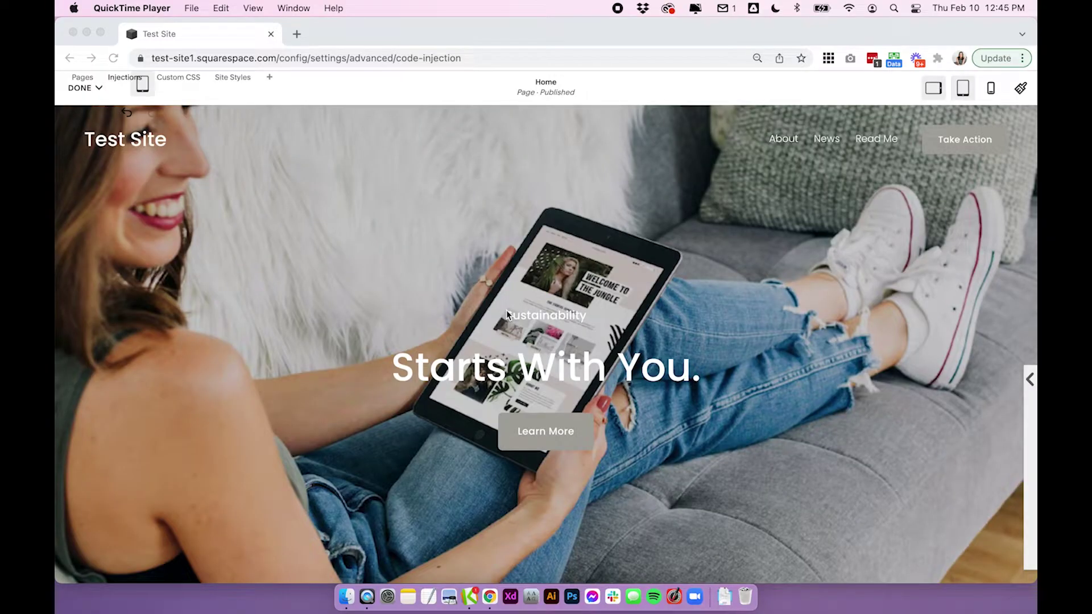
Insert an image block into the empty section below the hero
{"action": "scroll", "coordinate": [506, 311], "scroll_direction": "down", "scroll_amount": 5}
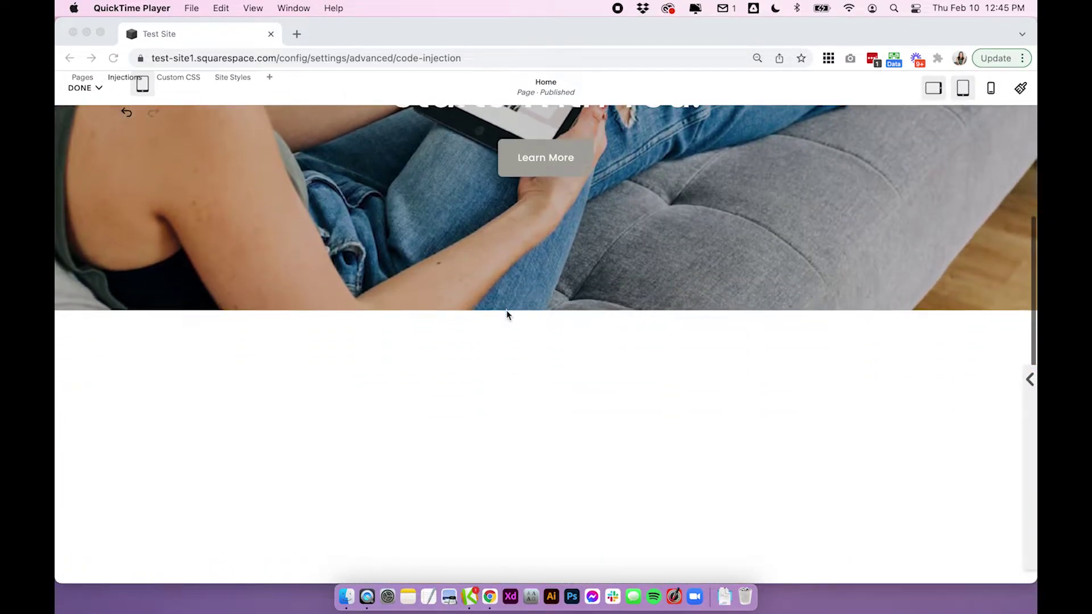
{"action": "scroll", "coordinate": [506, 311], "scroll_direction": "up", "scroll_amount": 5}
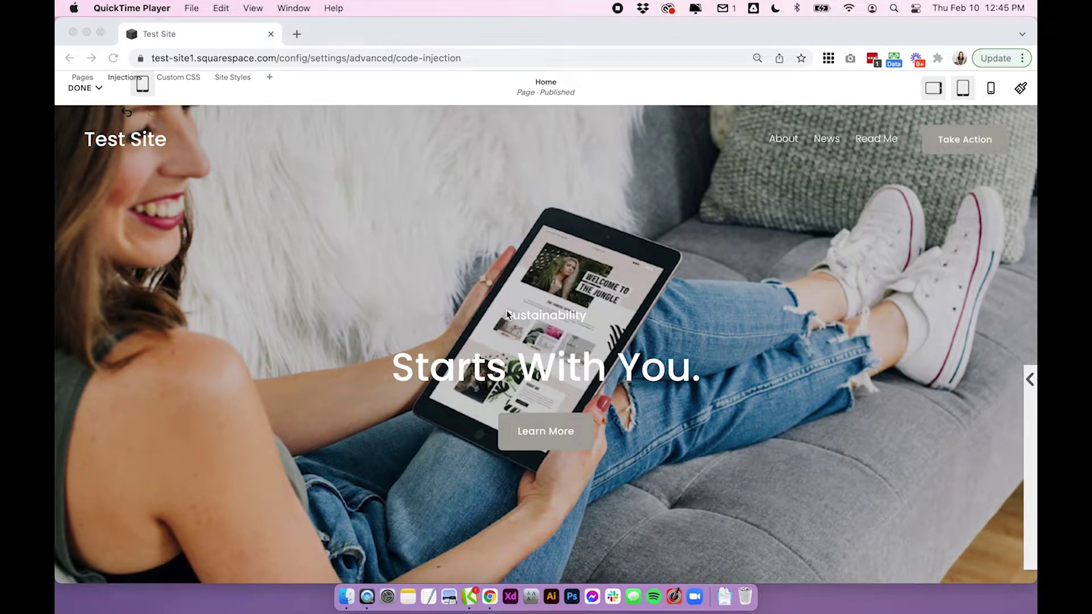
{"action": "scroll", "coordinate": [506, 314], "scroll_direction": "down", "scroll_amount": 3}
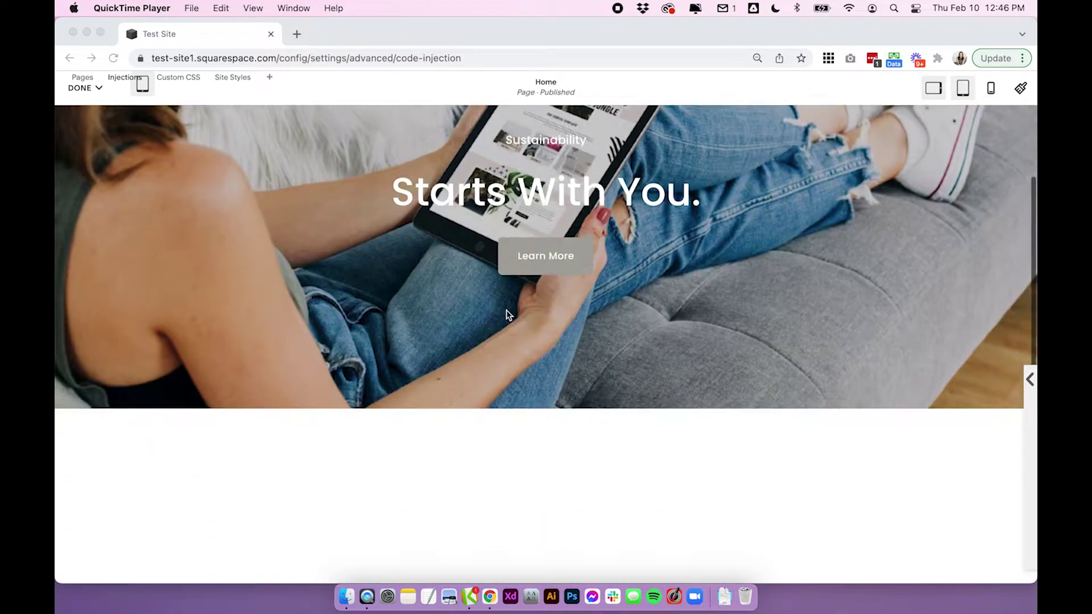
{"action": "scroll", "coordinate": [506, 315], "scroll_direction": "down", "scroll_amount": 4}
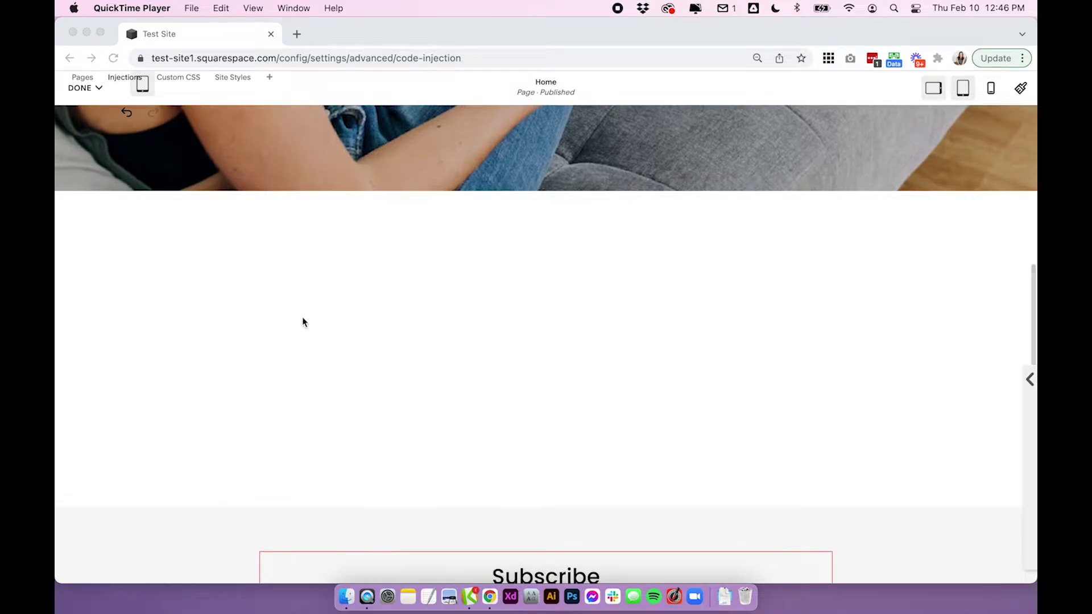
{"action": "left_click", "coordinate": [275, 319]}
{"action": "mouse_move", "coordinate": [595, 320]}
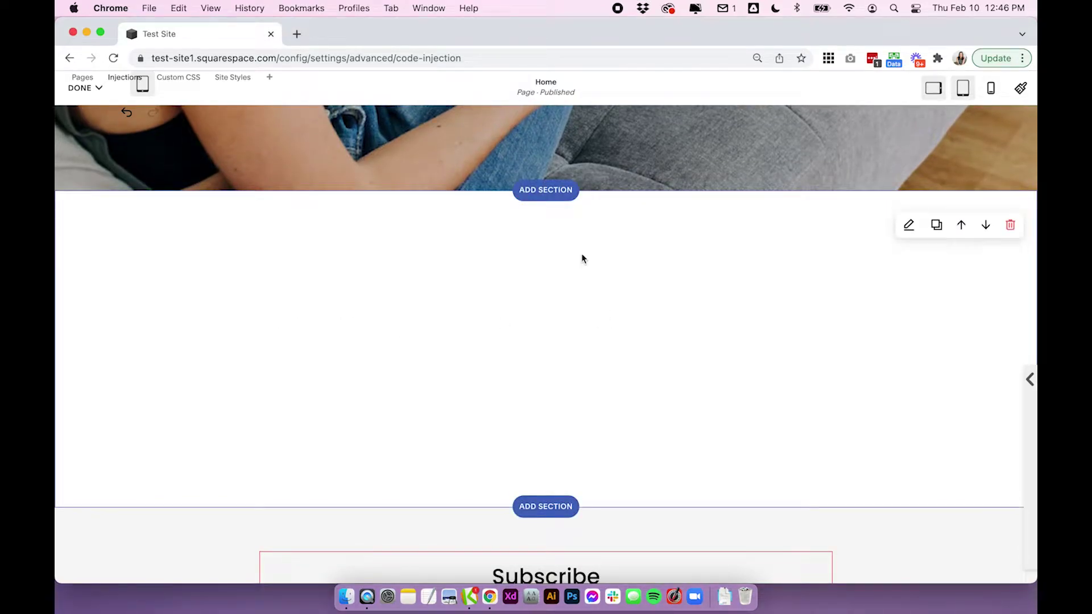
{"action": "scroll", "coordinate": [581, 256], "scroll_direction": "down", "scroll_amount": 1}
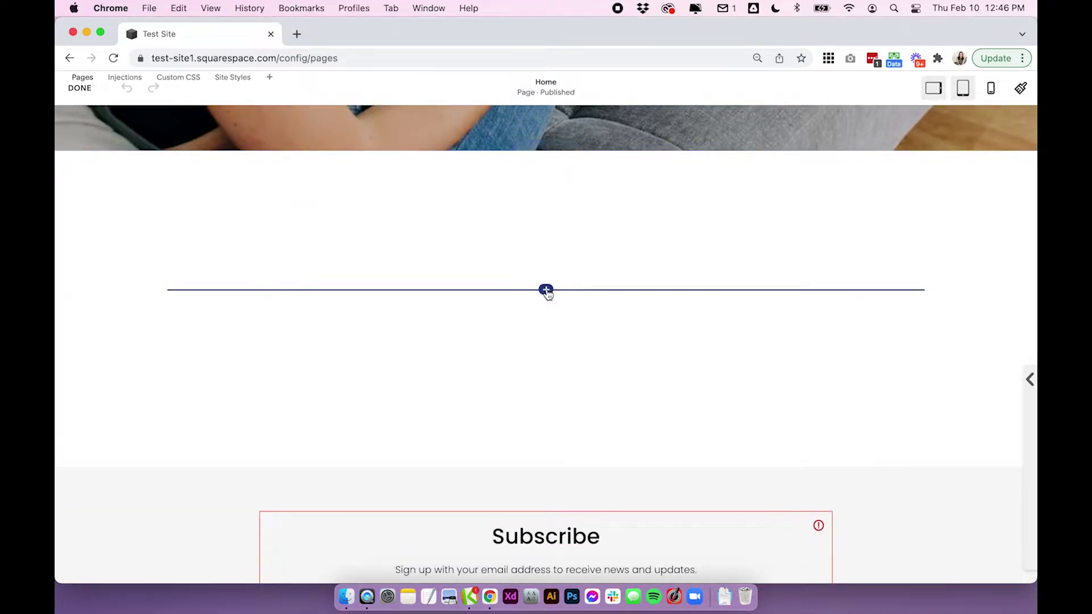
{"action": "left_click", "coordinate": [546, 290]}
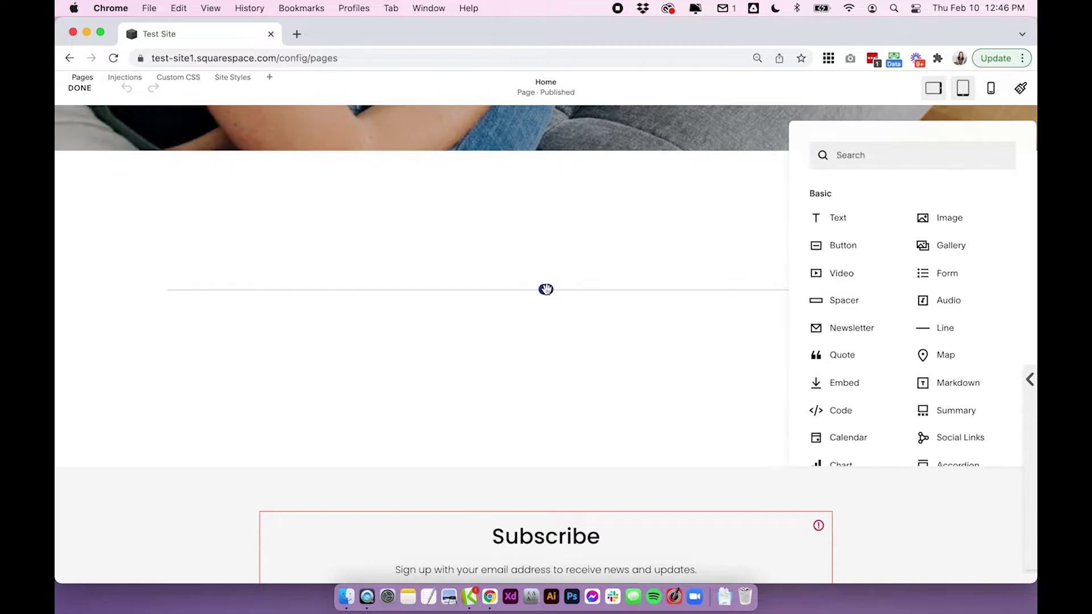
{"action": "left_click", "coordinate": [946, 220]}
Fill the image block with the snowy mountain photo from the library's Free Images
{"action": "left_click", "coordinate": [923, 295]}
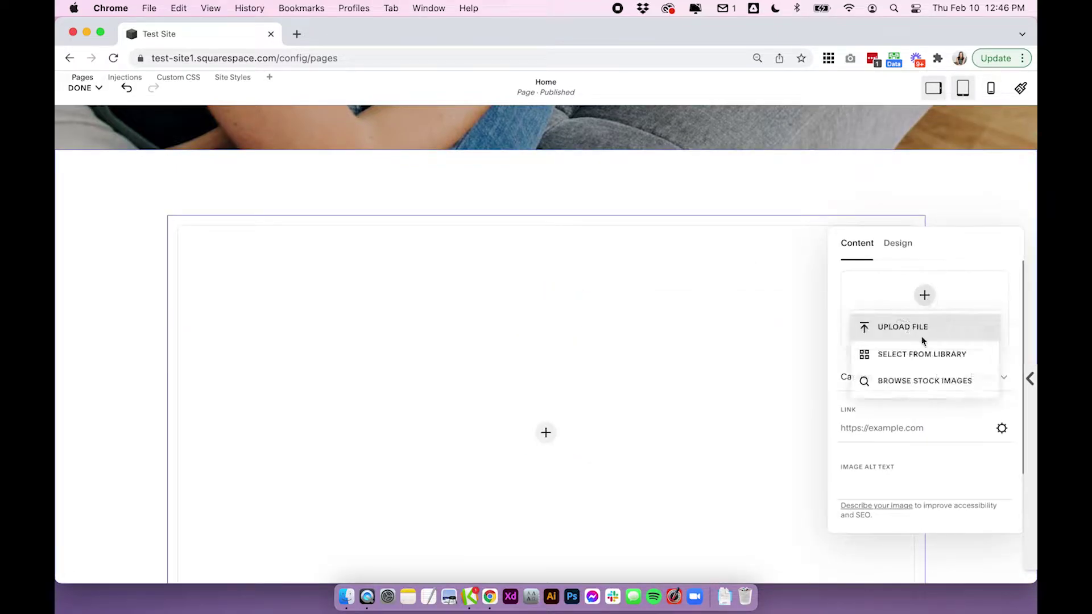
{"action": "left_click", "coordinate": [920, 354]}
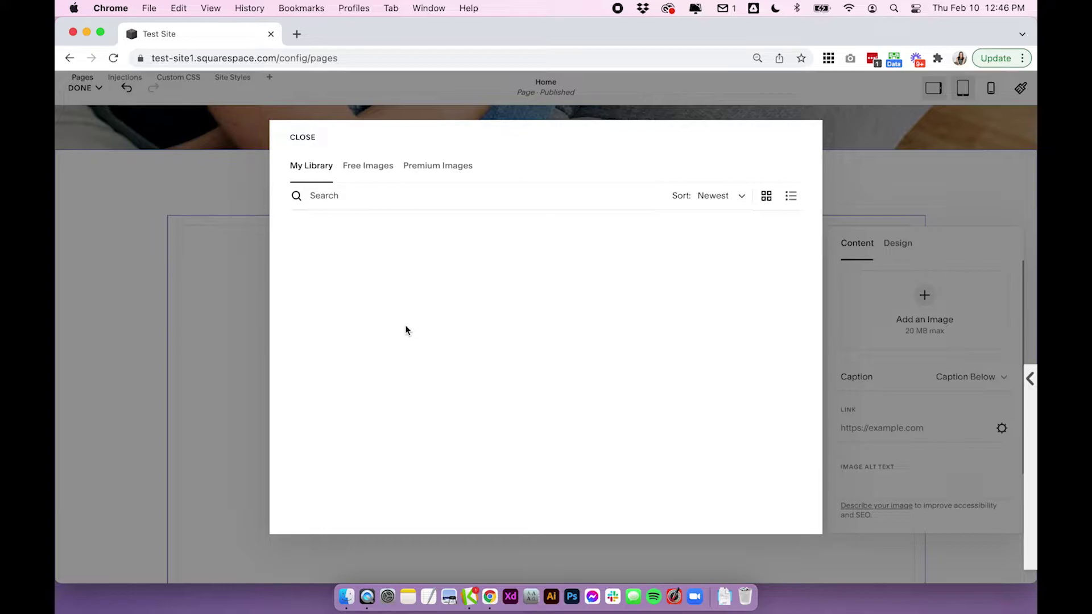
{"action": "left_click", "coordinate": [374, 168]}
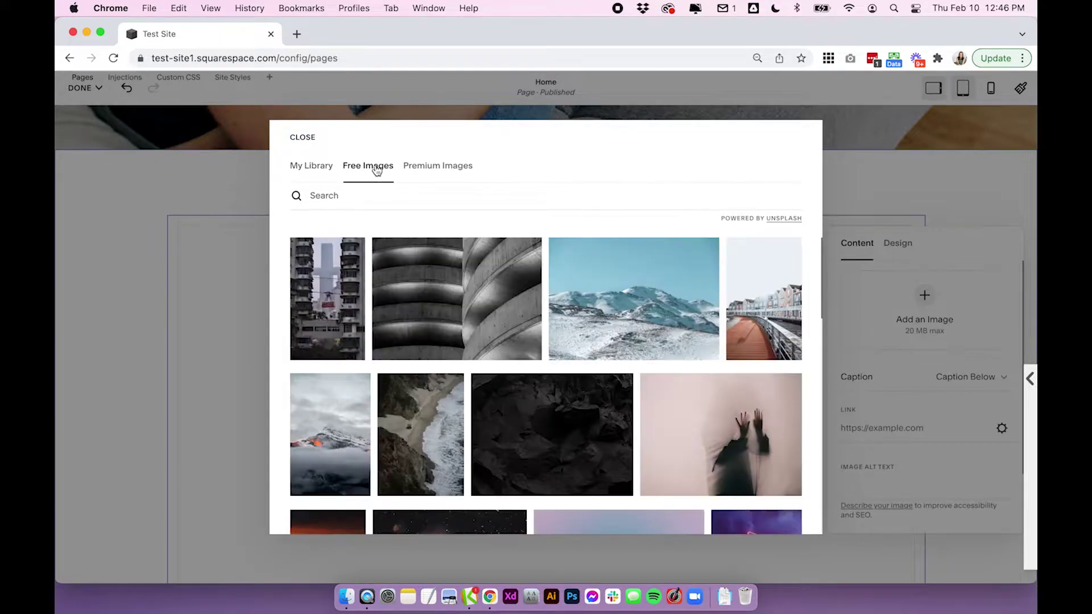
{"action": "left_click", "coordinate": [595, 303]}
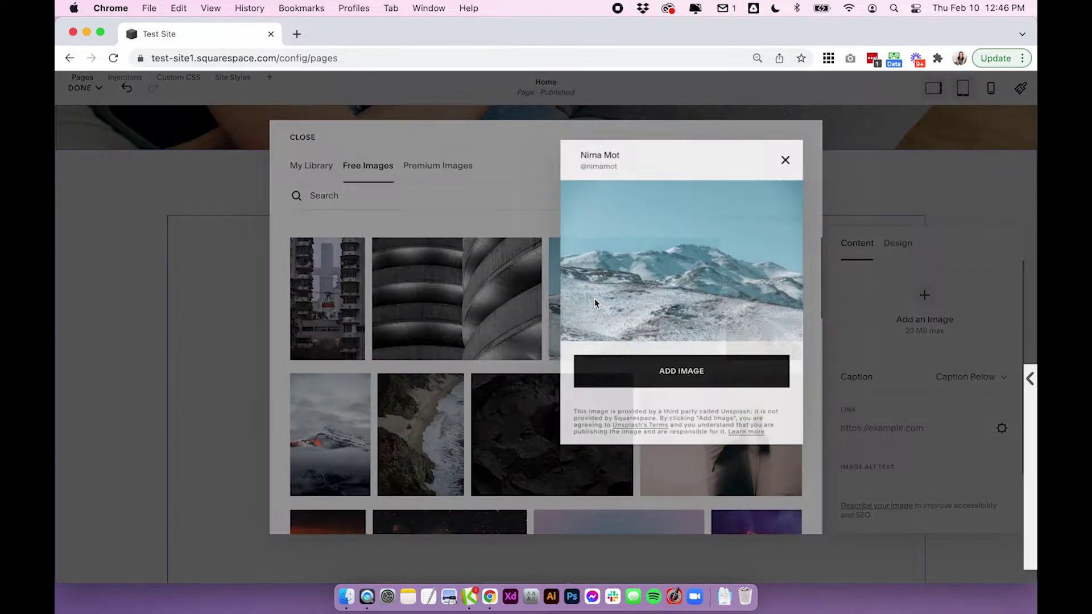
{"action": "left_click", "coordinate": [660, 373]}
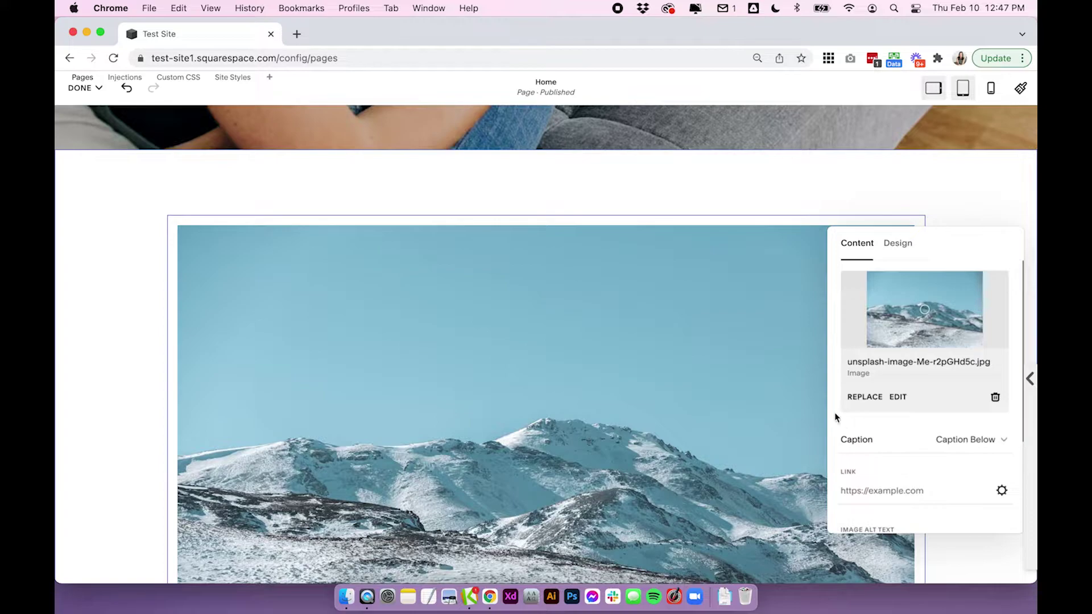
In the image Design settings, apply one uniform corner radius of 34 to all corners
{"action": "scroll", "coordinate": [839, 432], "scroll_direction": "down", "scroll_amount": 2}
{"action": "scroll", "coordinate": [840, 432], "scroll_direction": "down", "scroll_amount": 2}
{"action": "scroll", "coordinate": [839, 430], "scroll_direction": "up", "scroll_amount": 4}
{"action": "left_click", "coordinate": [903, 250]}
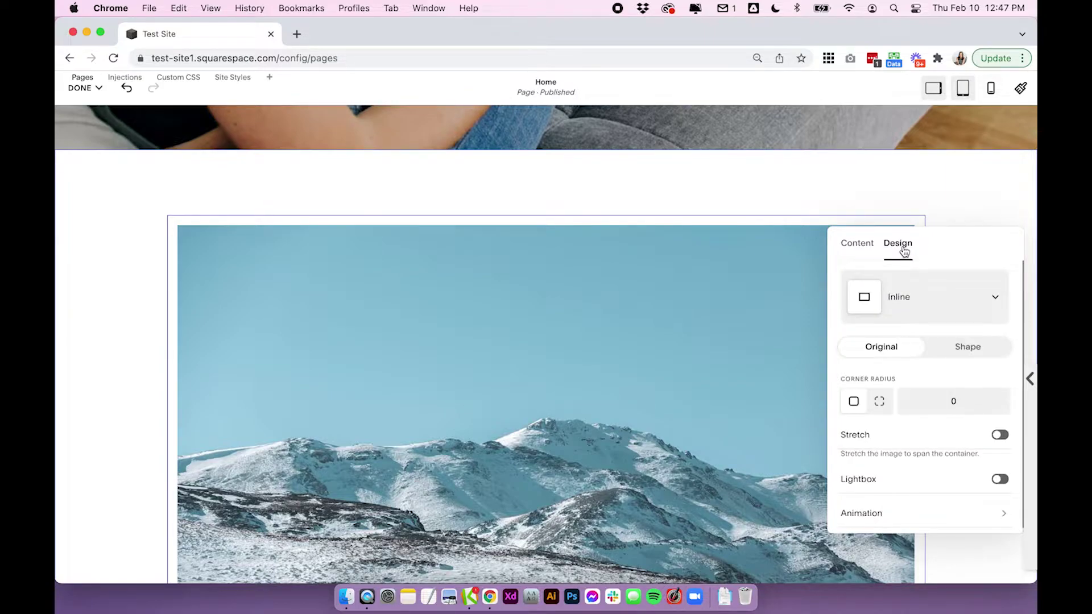
{"action": "left_click", "coordinate": [879, 401]}
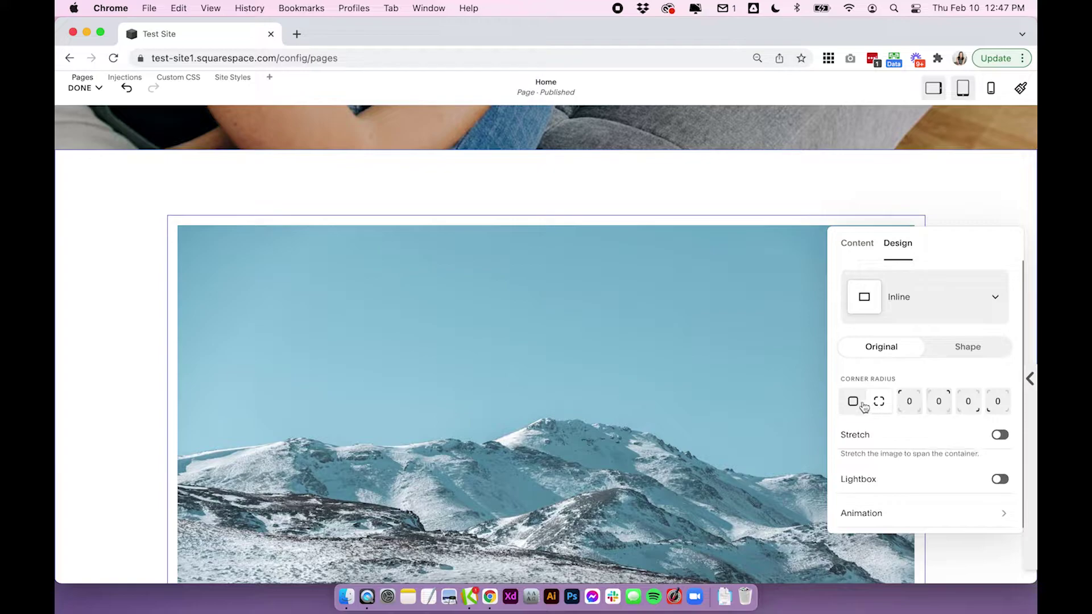
{"action": "left_click", "coordinate": [854, 401]}
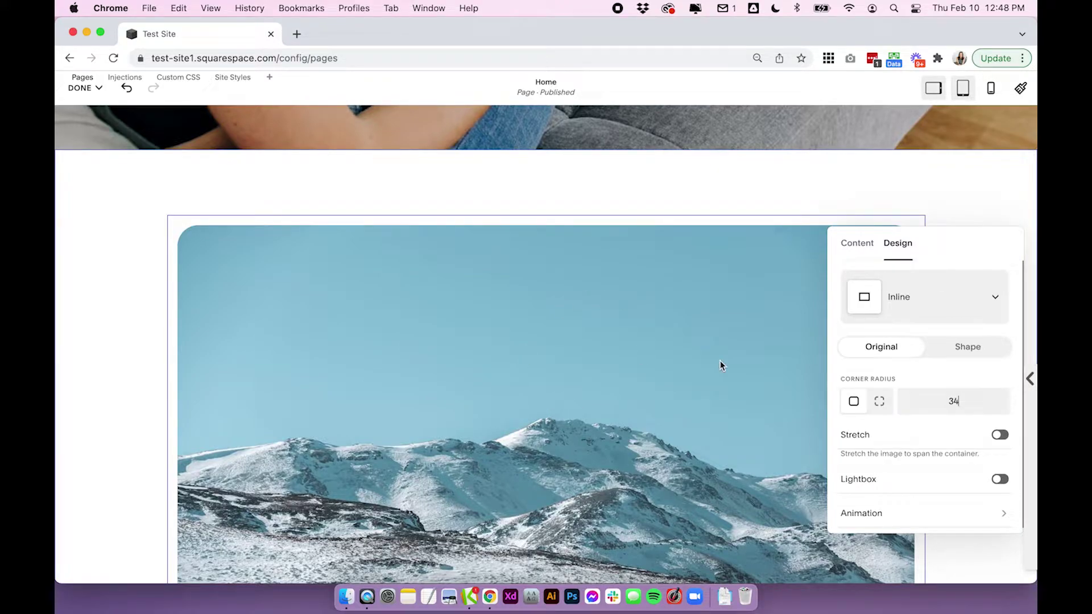
{"action": "scroll", "coordinate": [719, 361], "scroll_direction": "down", "scroll_amount": 3}
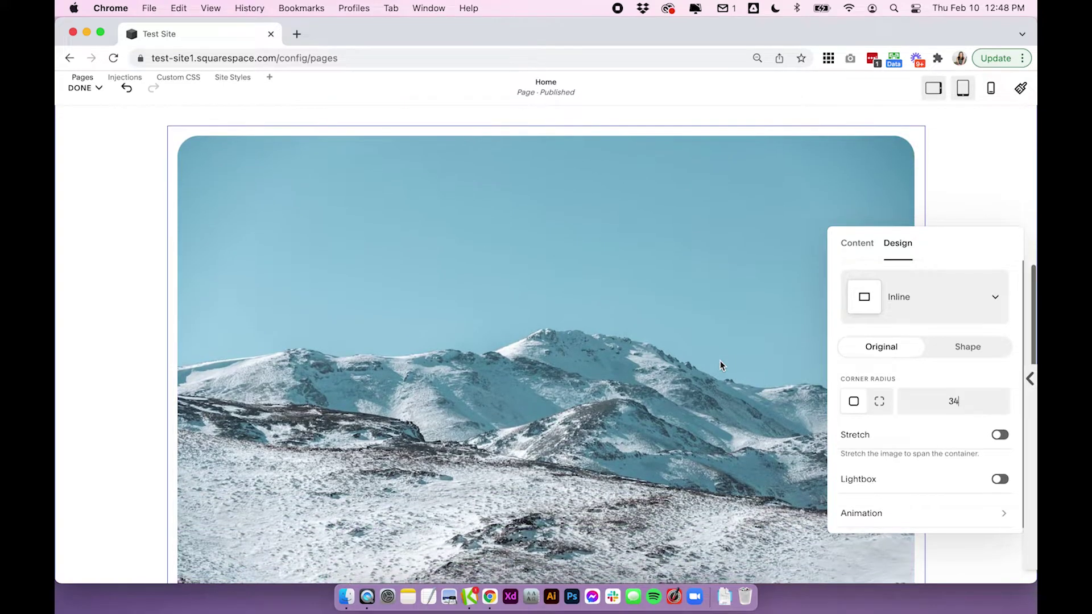
{"action": "scroll", "coordinate": [719, 361], "scroll_direction": "up", "scroll_amount": 4}
Set the image section's Content Width to M so the photo sits narrower
{"action": "left_click", "coordinate": [854, 244]}
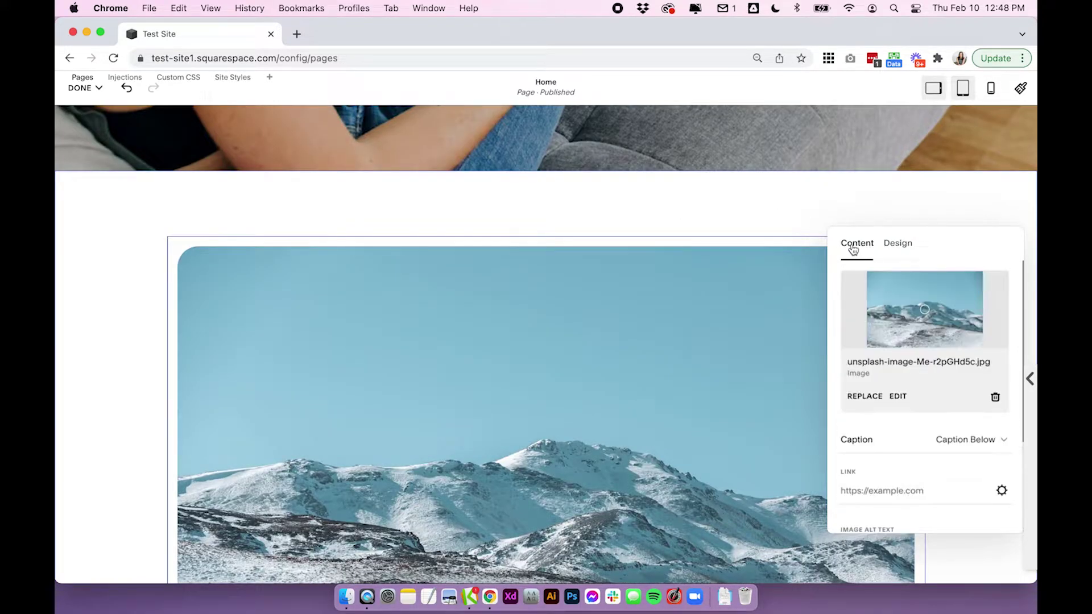
{"action": "scroll", "coordinate": [919, 388], "scroll_direction": "down", "scroll_amount": 2}
{"action": "left_click", "coordinate": [856, 222]}
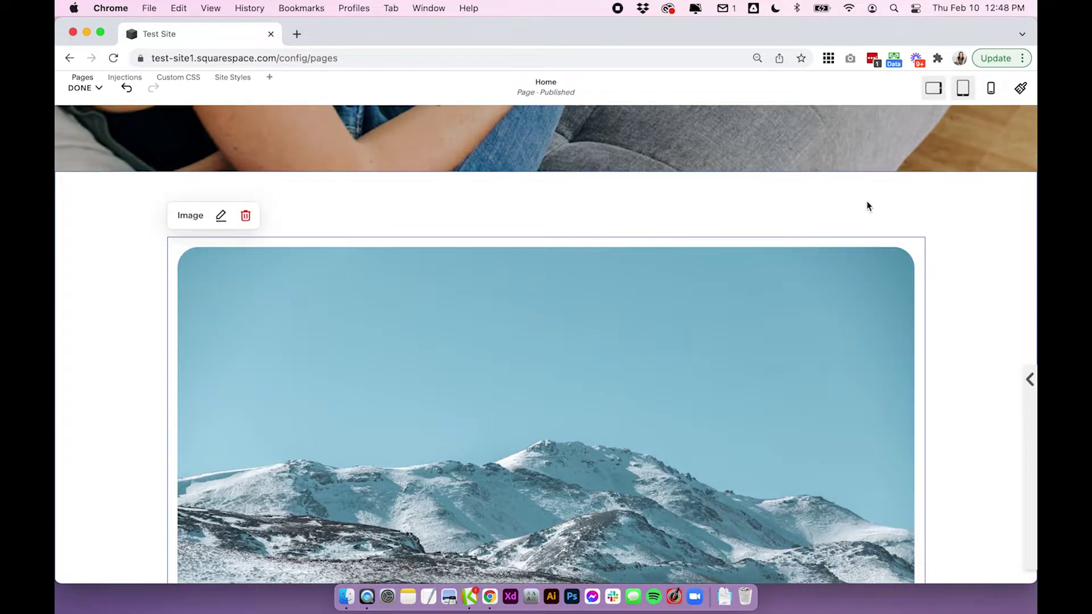
{"action": "left_click", "coordinate": [868, 205]}
{"action": "left_click", "coordinate": [909, 222]}
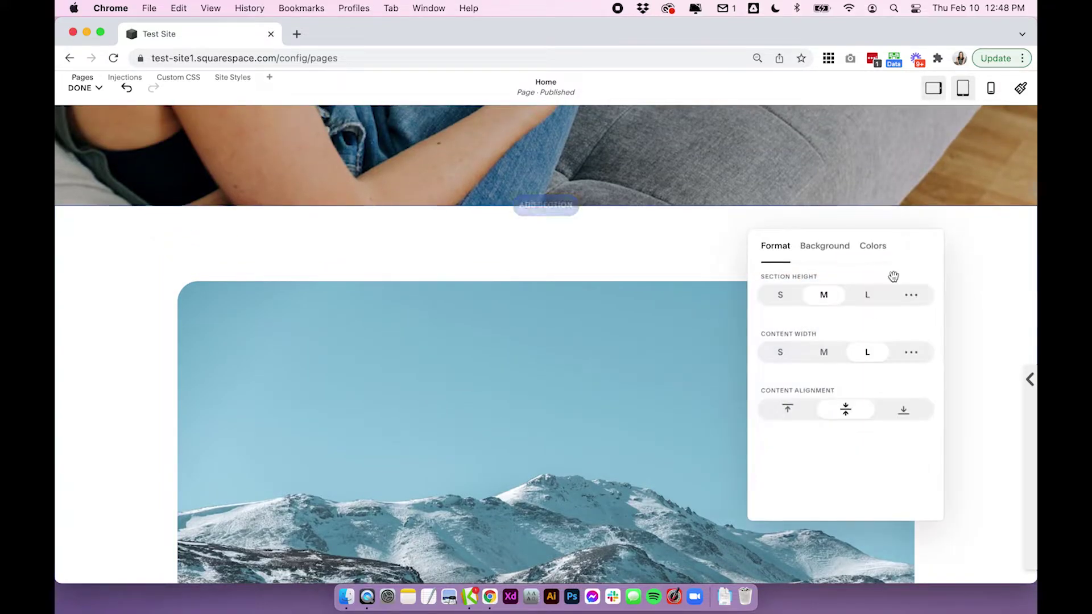
{"action": "left_click", "coordinate": [824, 354]}
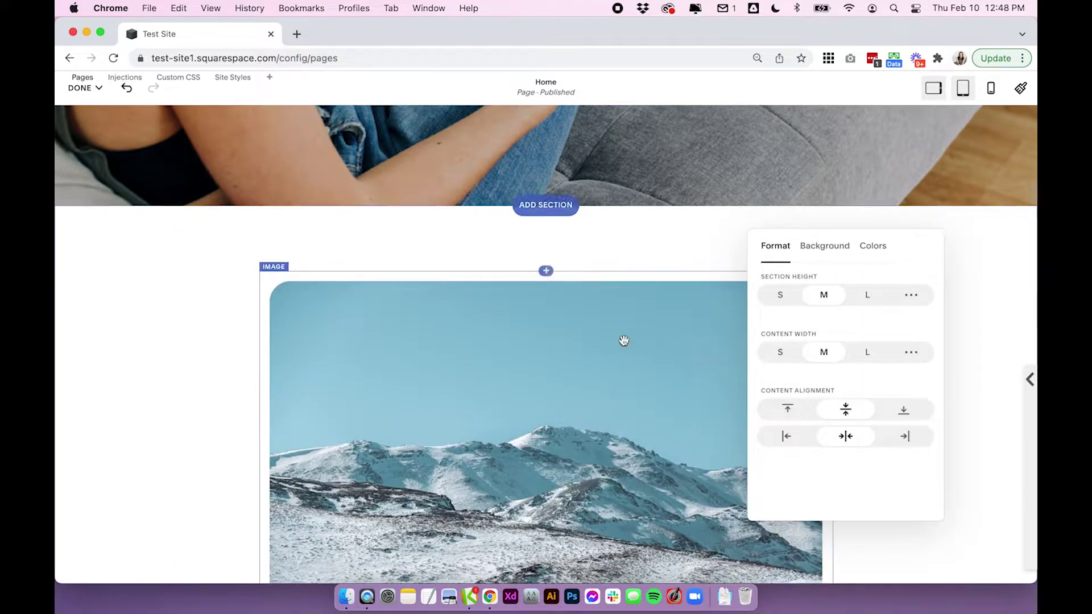
{"action": "scroll", "coordinate": [186, 349], "scroll_direction": "down", "scroll_amount": 2}
{"action": "left_click", "coordinate": [185, 349]}
{"action": "scroll", "coordinate": [628, 284], "scroll_direction": "down", "scroll_amount": 1}
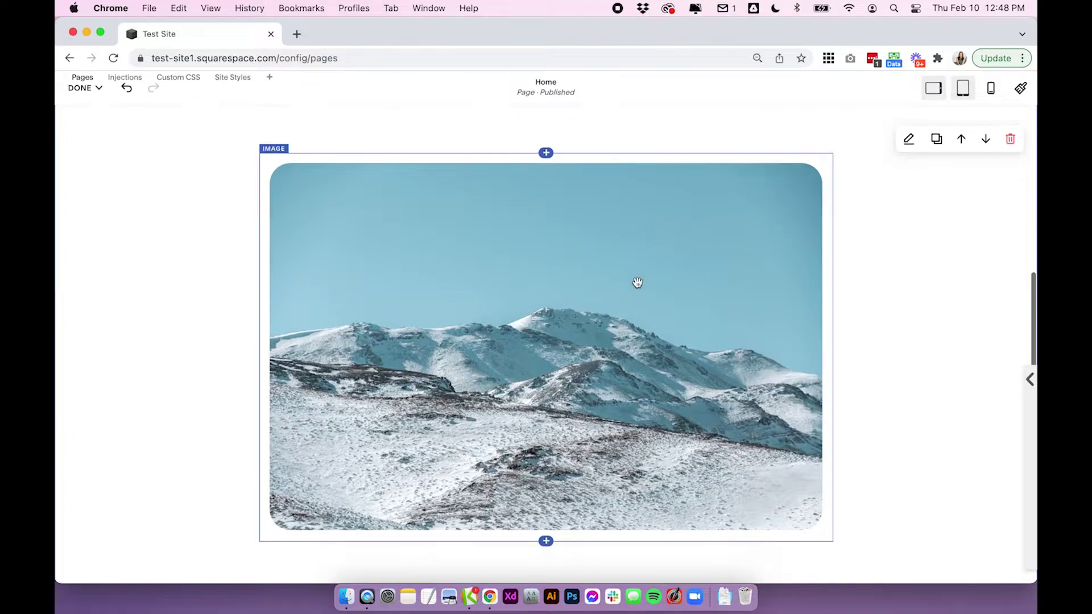
{"action": "double_click", "coordinate": [635, 282]}
Switch to per-corner radii and enter trial corner values of 100, 1000 and 0
{"action": "left_click", "coordinate": [904, 178]}
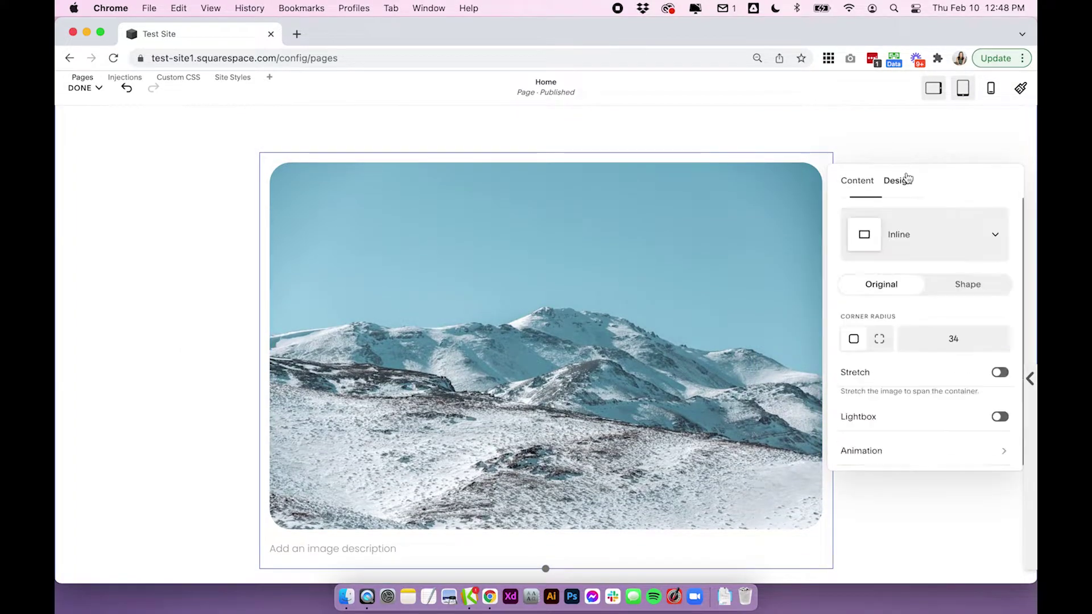
{"action": "left_click", "coordinate": [879, 341]}
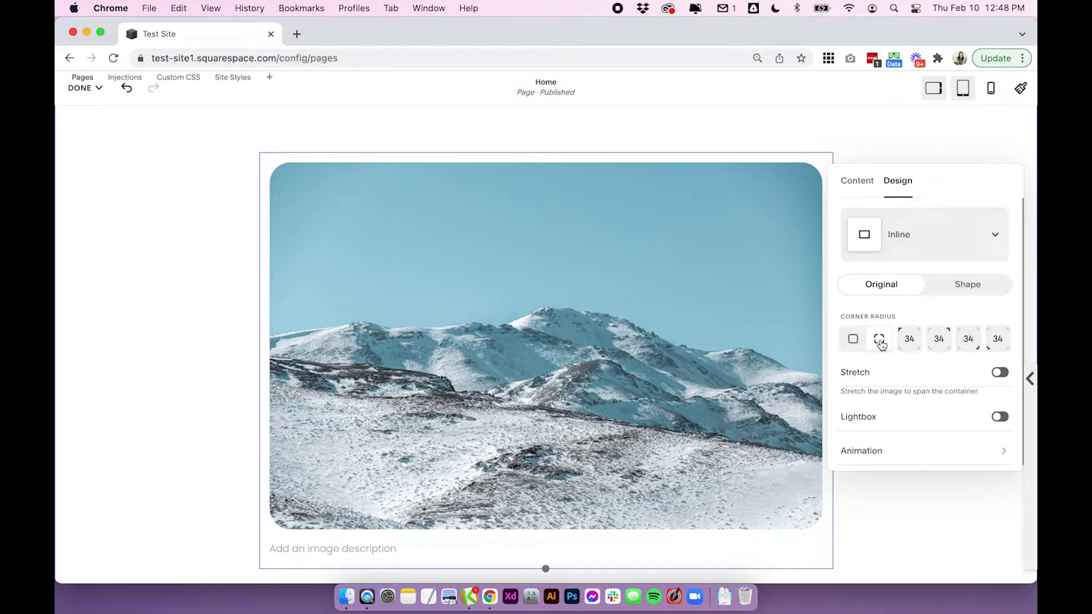
{"action": "left_click", "coordinate": [911, 344]}
{"action": "type", "text": "100"}
{"action": "key", "text": "Tab"}
{"action": "type", "text": "100"}
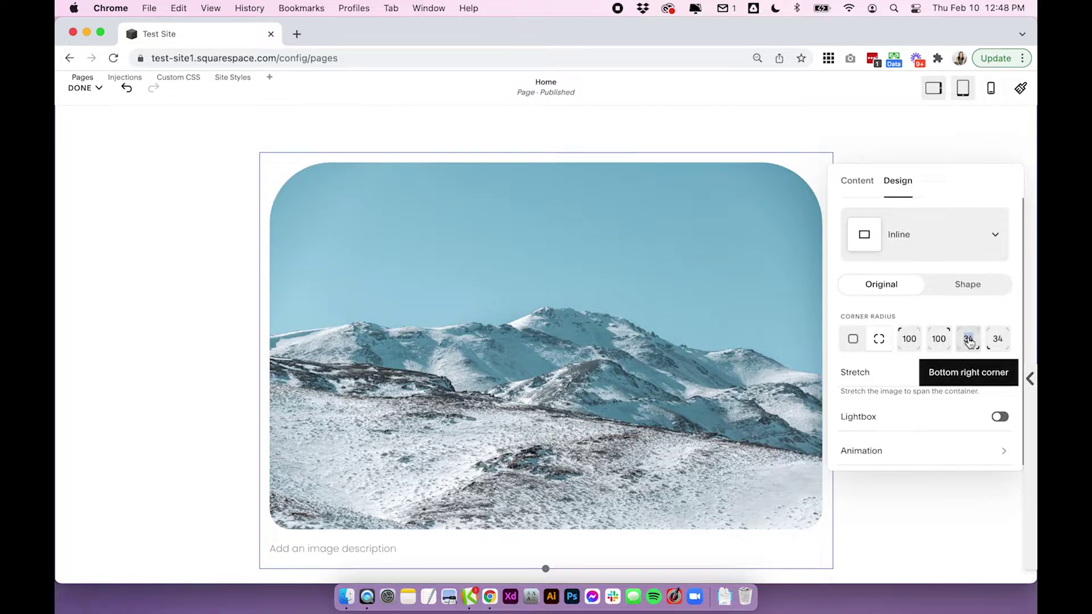
{"action": "type", "text": "0"}
{"action": "key", "text": "Tab"}
{"action": "type", "text": "0"}
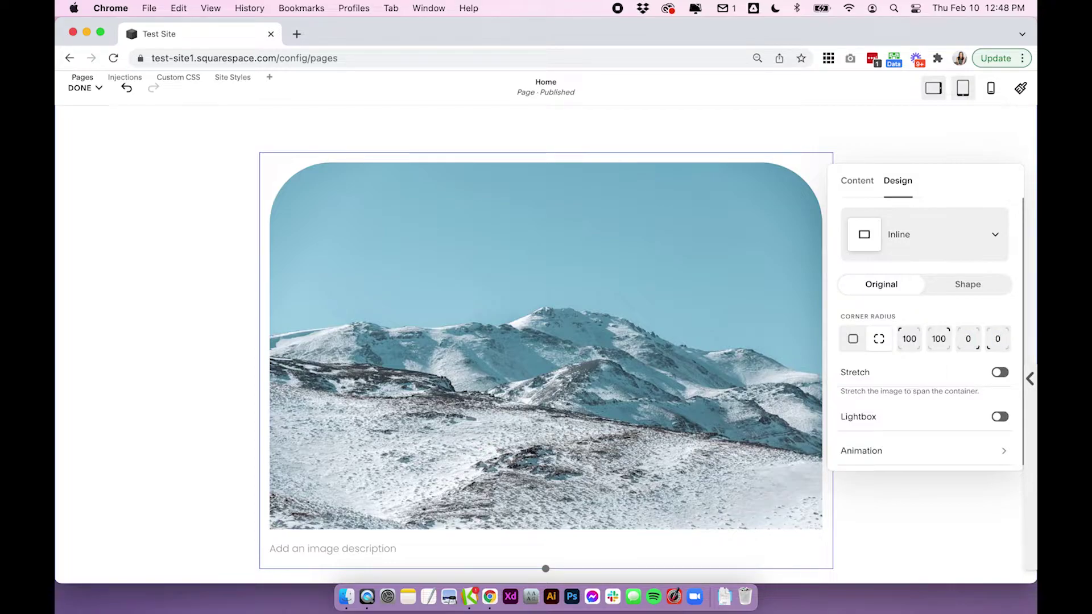
{"action": "scroll", "coordinate": [202, 419], "scroll_direction": "down", "scroll_amount": 3}
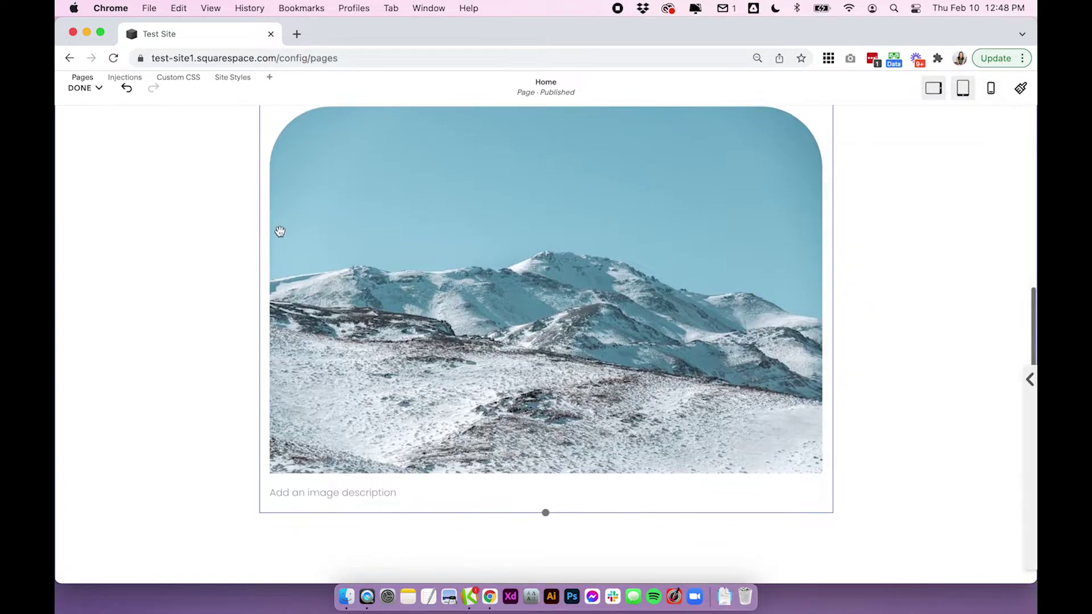
Set the top-left and top-right corner radii to 500, keeping the bottom corners at 0
{"action": "left_click", "coordinate": [772, 428]}
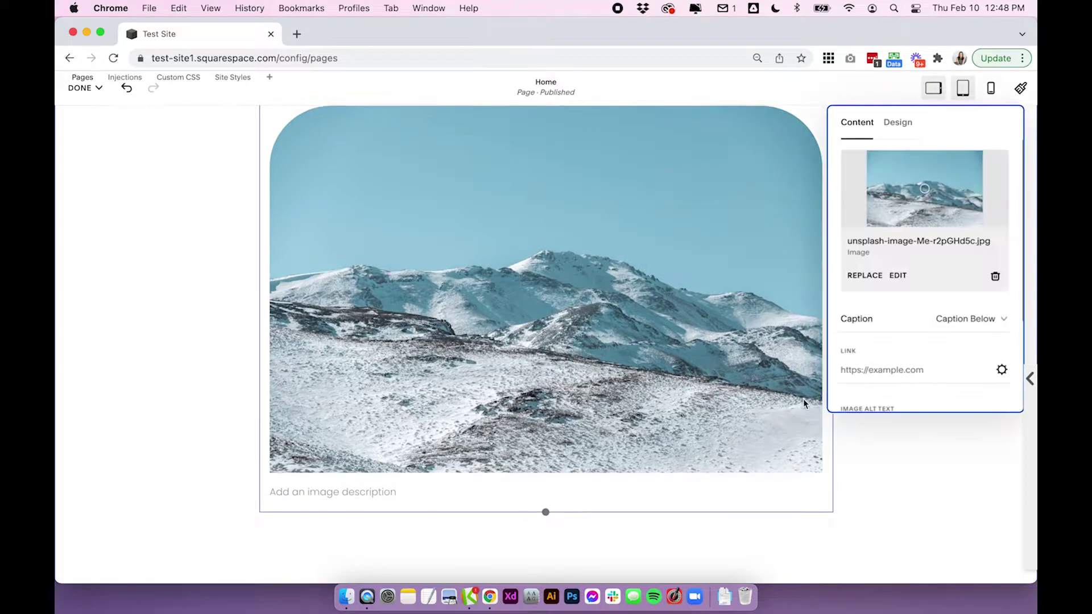
{"action": "left_click", "coordinate": [898, 124]}
{"action": "left_click", "coordinate": [901, 282]}
{"action": "type", "text": "40"}
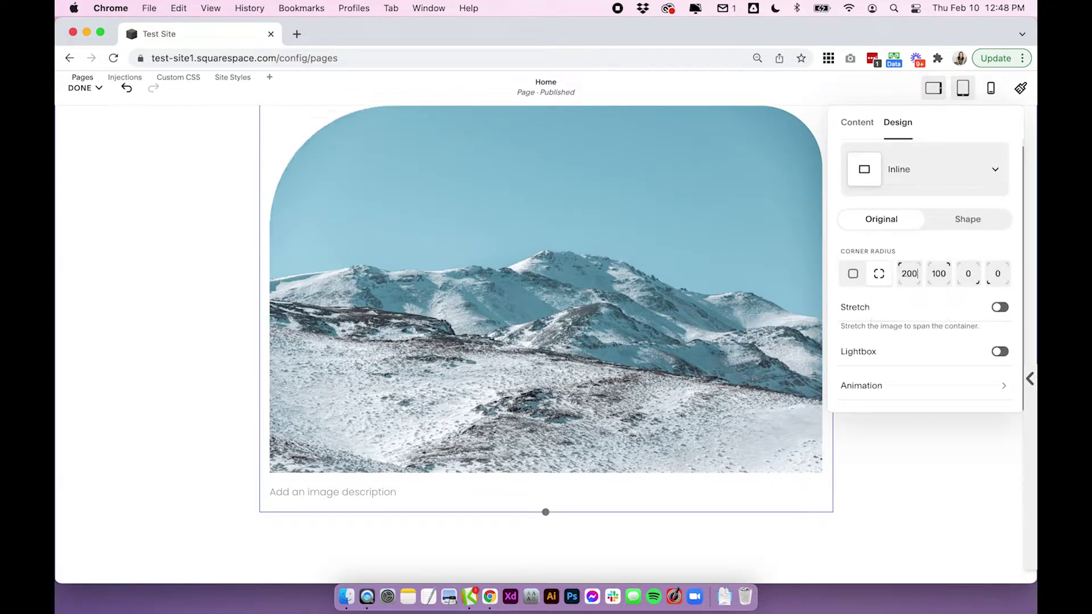
{"action": "type", "text": "0"}
{"action": "left_click", "coordinate": [938, 275]}
{"action": "type", "text": "400"}
{"action": "scroll", "coordinate": [938, 276], "scroll_direction": "up", "scroll_amount": 4}
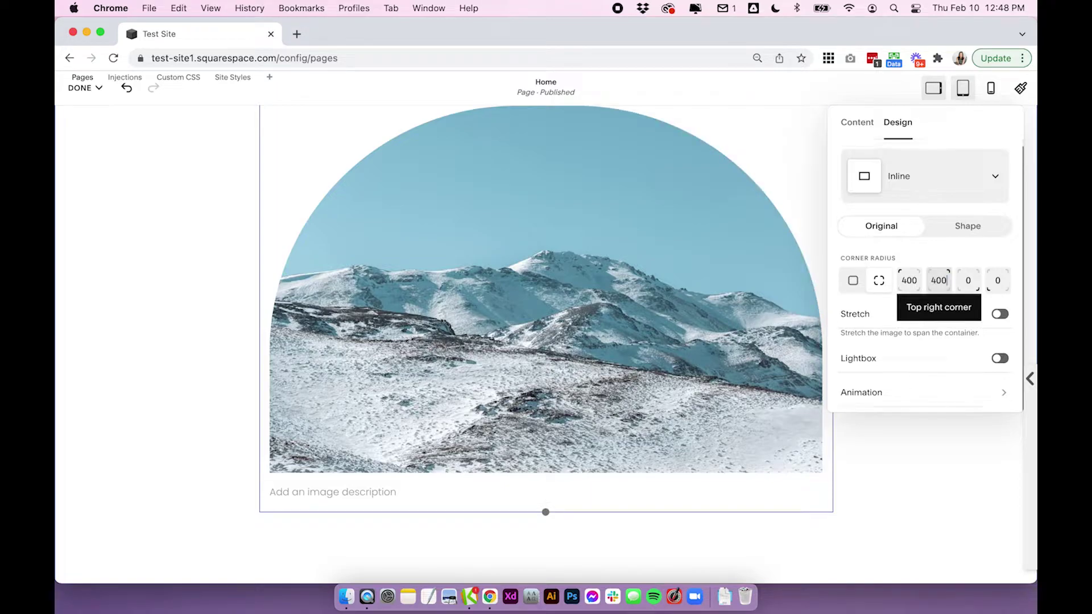
{"action": "left_click", "coordinate": [910, 281]}
{"action": "key", "text": "Up"}
{"action": "key", "text": "Up"}
{"action": "key", "text": "Up"}
{"action": "key", "text": "Up"}
{"action": "key", "text": "Up"}
{"action": "key", "text": "Up"}
{"action": "key", "text": "Up"}
{"action": "key", "text": "Up"}
{"action": "key", "text": "Up"}
{"action": "key", "text": "Up"}
{"action": "key", "text": "Up"}
{"action": "key", "text": "Up"}
{"action": "key", "text": "Up"}
{"action": "key", "text": "Up"}
{"action": "key", "text": "Up"}
{"action": "key", "text": "Up"}
{"action": "key", "text": "Up"}
{"action": "key", "text": "Up"}
{"action": "key", "text": "Up"}
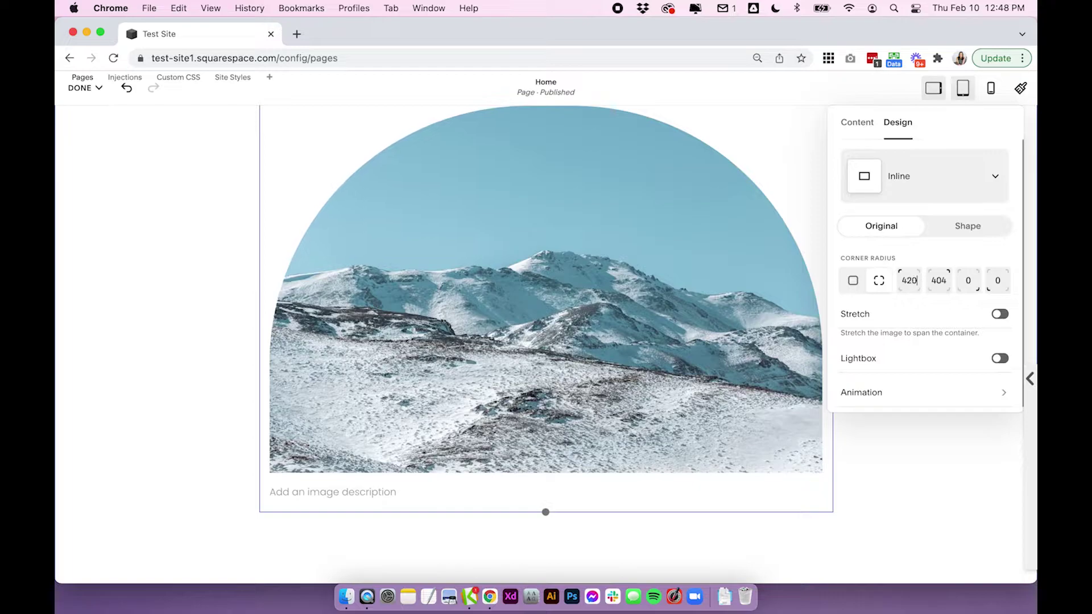
{"action": "key", "text": "super+a"}
{"action": "type", "text": "500"}
{"action": "left_click", "coordinate": [939, 281]}
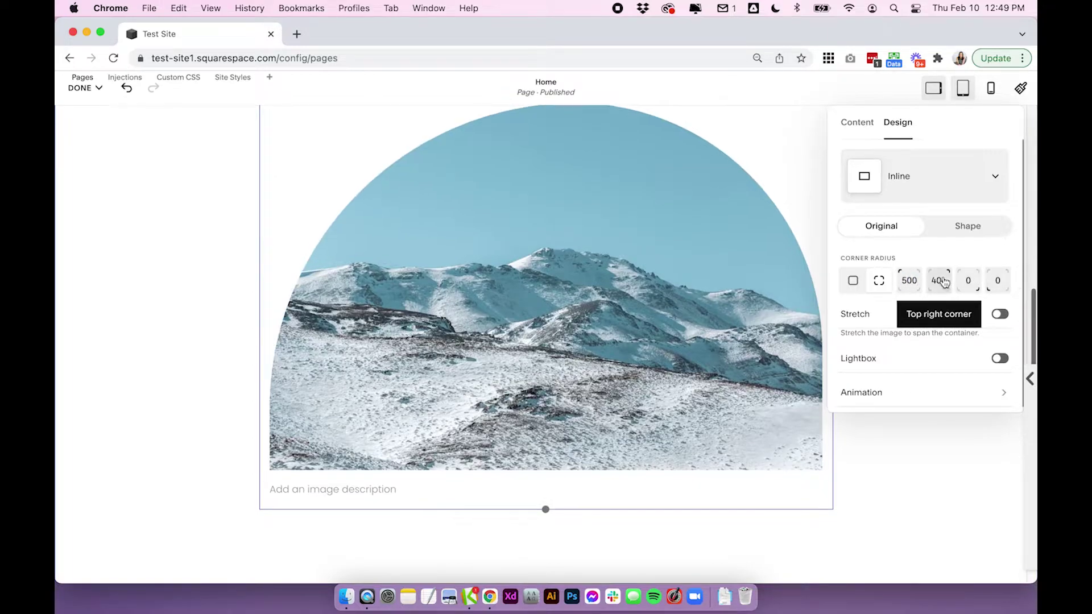
{"action": "type", "text": "500"}
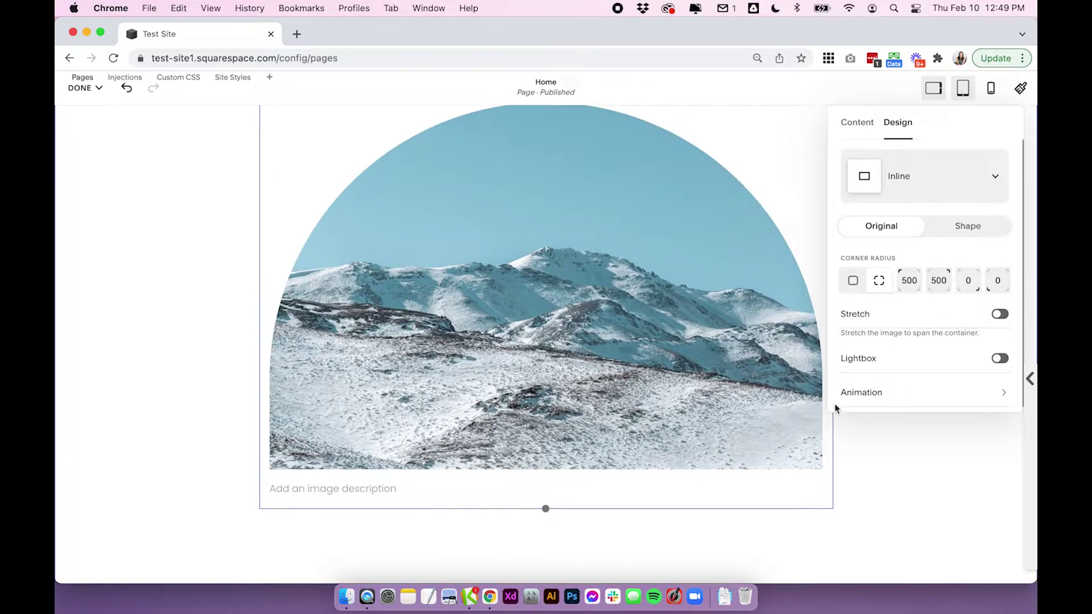
{"action": "scroll", "coordinate": [667, 367], "scroll_direction": "up", "scroll_amount": 2}
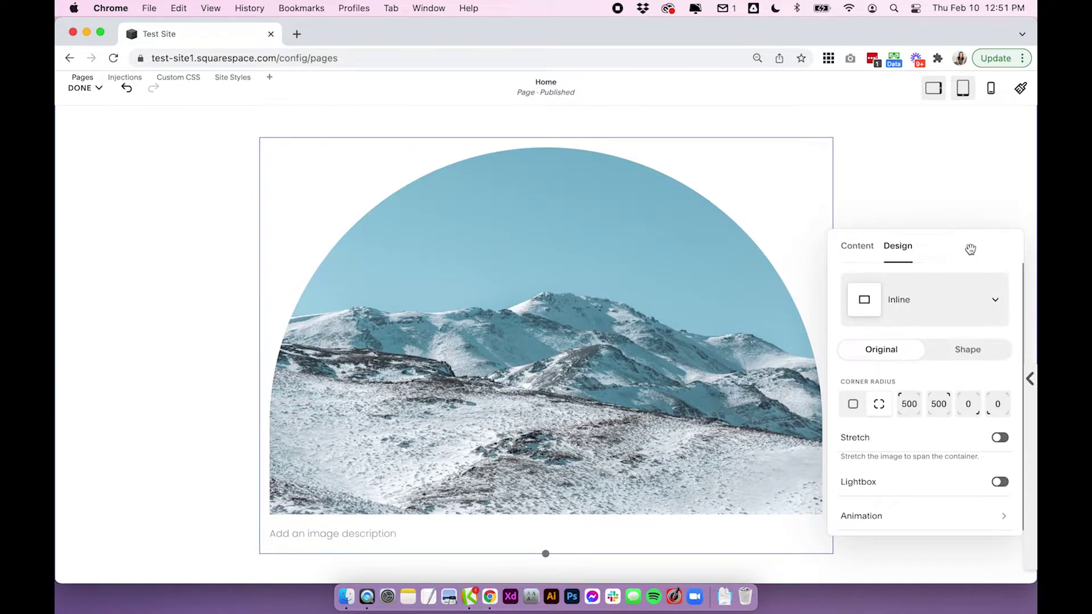
Switch the image design from Original to Shape and pick the oval from the 3:2 presets
{"action": "left_click", "coordinate": [979, 351]}
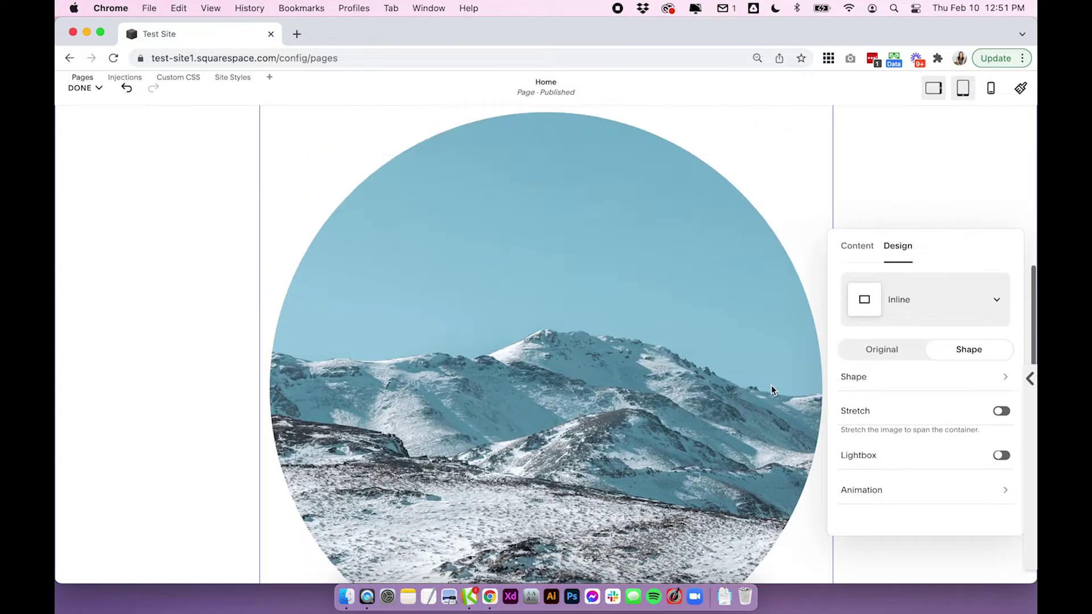
{"action": "scroll", "coordinate": [622, 409], "scroll_direction": "down", "scroll_amount": 3}
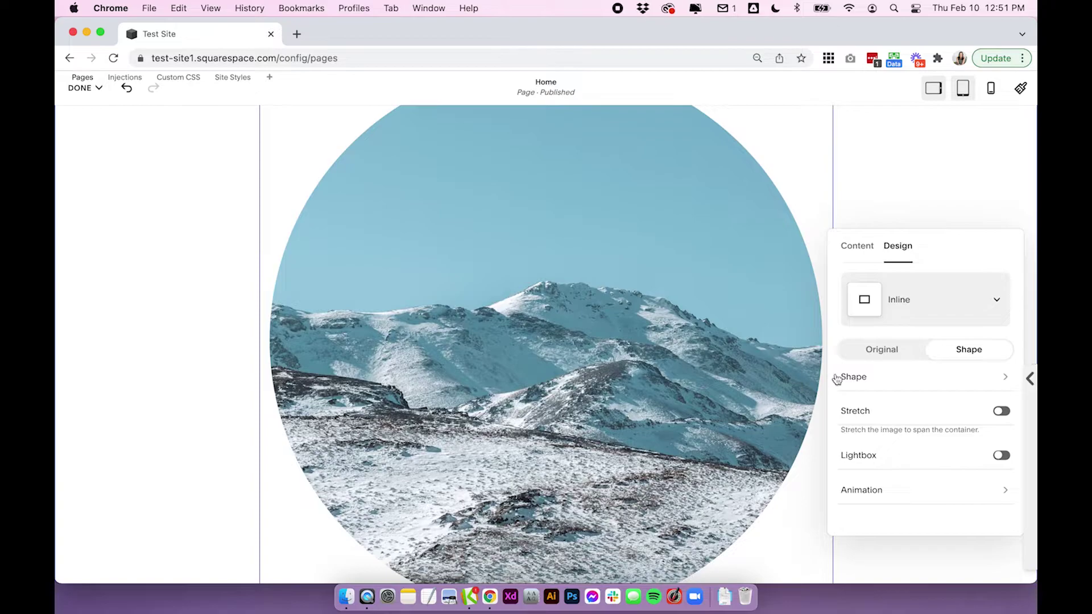
{"action": "left_click", "coordinate": [884, 385]}
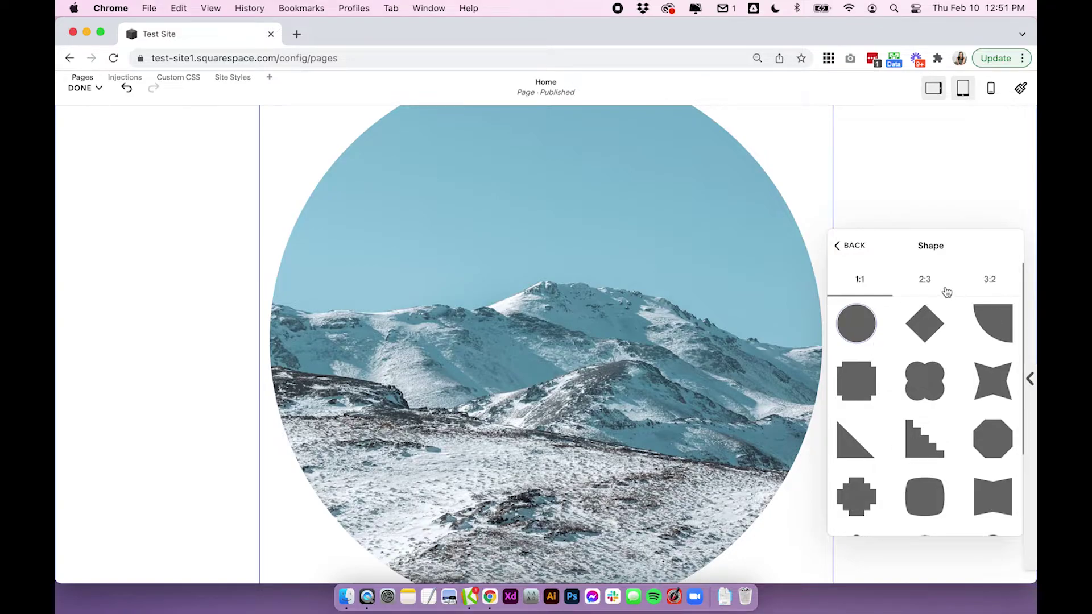
{"action": "scroll", "coordinate": [881, 394], "scroll_direction": "up", "scroll_amount": 2}
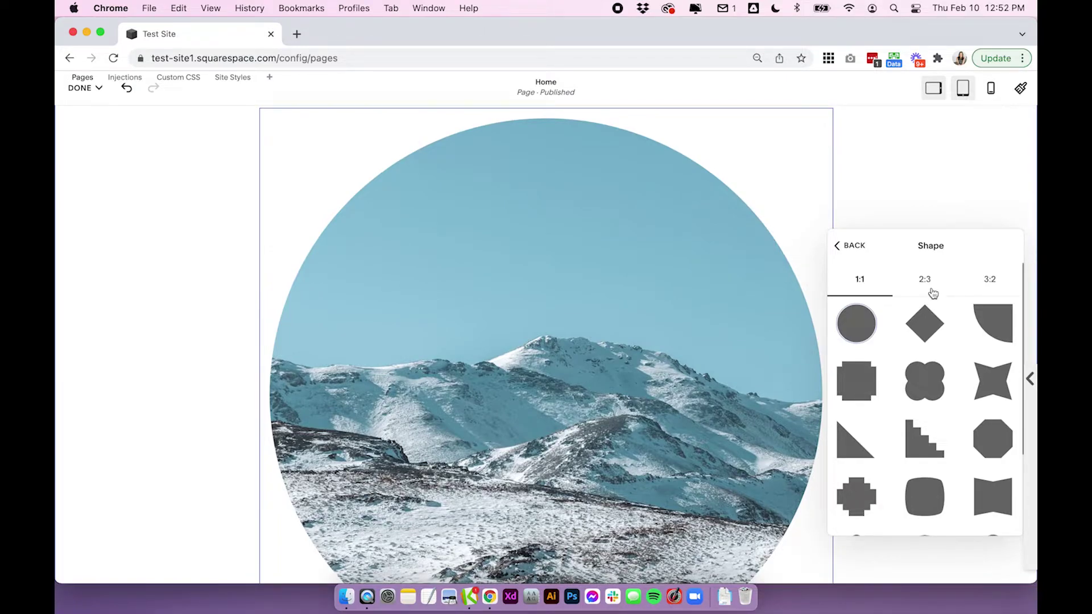
{"action": "left_click", "coordinate": [990, 282]}
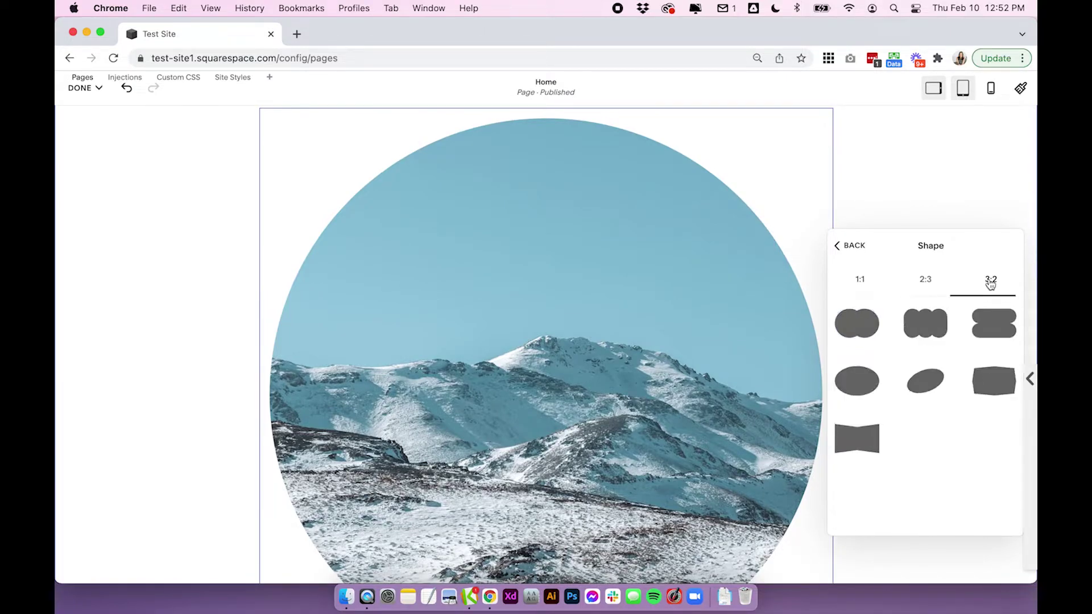
{"action": "left_click", "coordinate": [869, 374]}
Preview capsule, three-circle, two-circle and tilted oval shapes, ending back on the plain oval
{"action": "left_click", "coordinate": [993, 323]}
{"action": "left_click", "coordinate": [925, 323]}
{"action": "left_click", "coordinate": [856, 323]}
{"action": "left_click", "coordinate": [856, 382]}
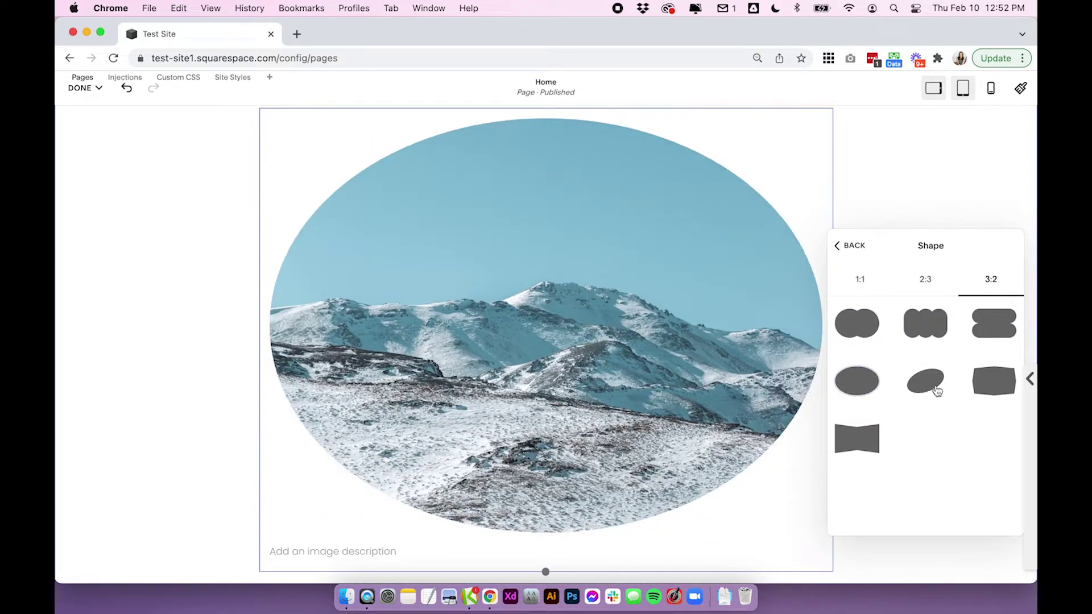
{"action": "left_click", "coordinate": [936, 391]}
{"action": "left_click", "coordinate": [863, 388]}
Try the spiky star, tall oval and rounded-top arch from the 2:3 shapes
{"action": "left_click", "coordinate": [935, 285]}
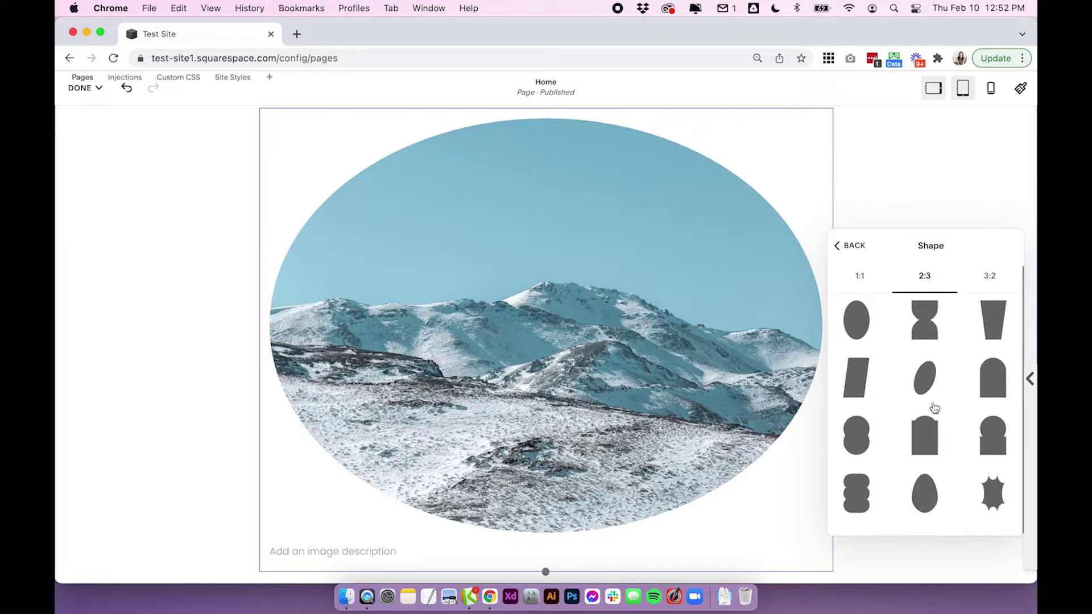
{"action": "left_click", "coordinate": [990, 503]}
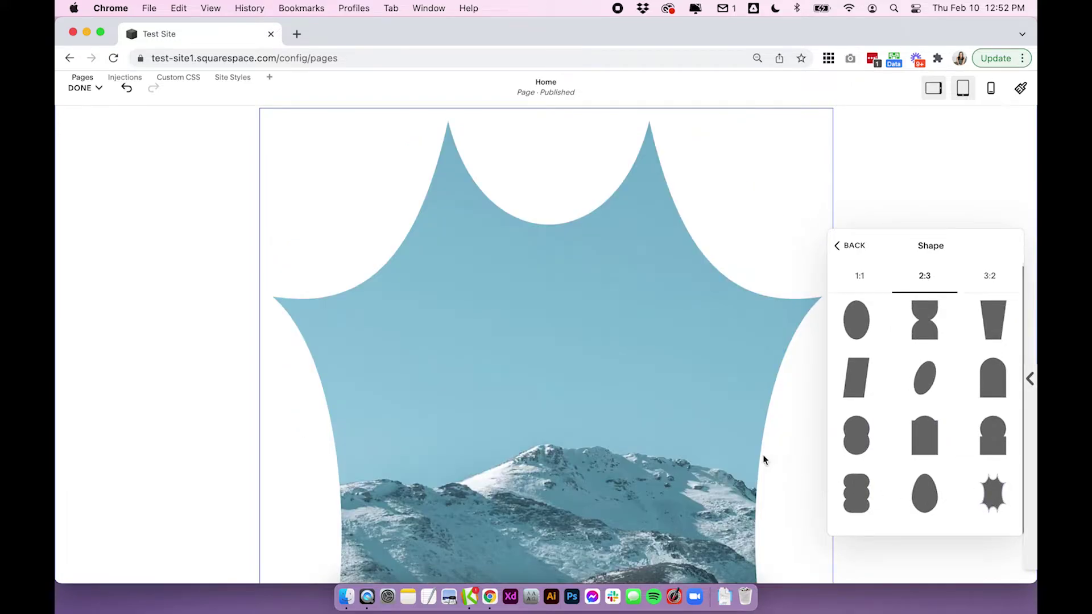
{"action": "scroll", "coordinate": [764, 458], "scroll_direction": "down", "scroll_amount": 5}
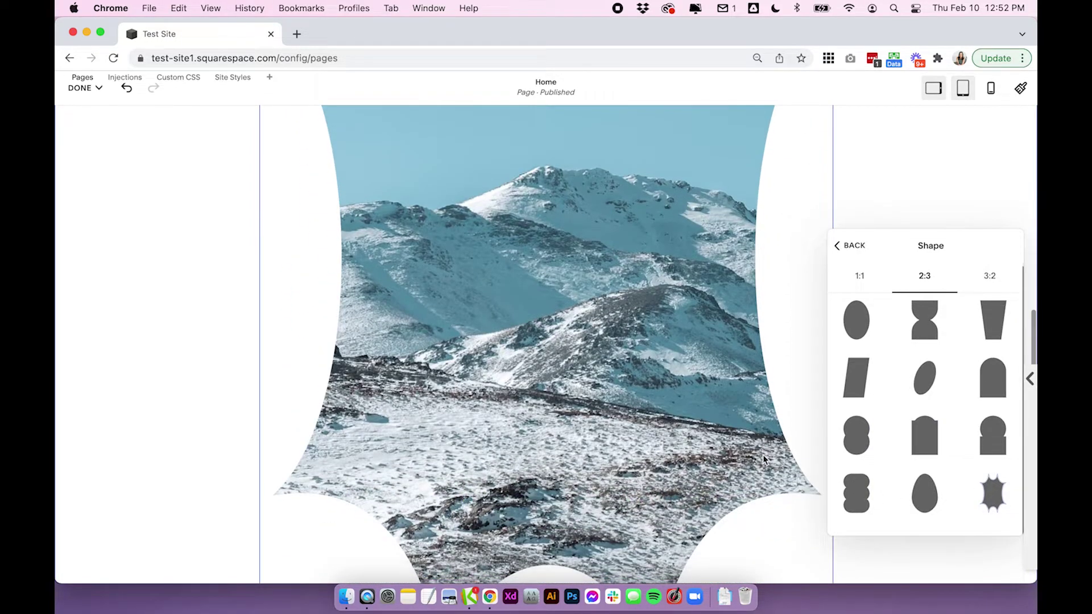
{"action": "scroll", "coordinate": [763, 456], "scroll_direction": "up", "scroll_amount": 3}
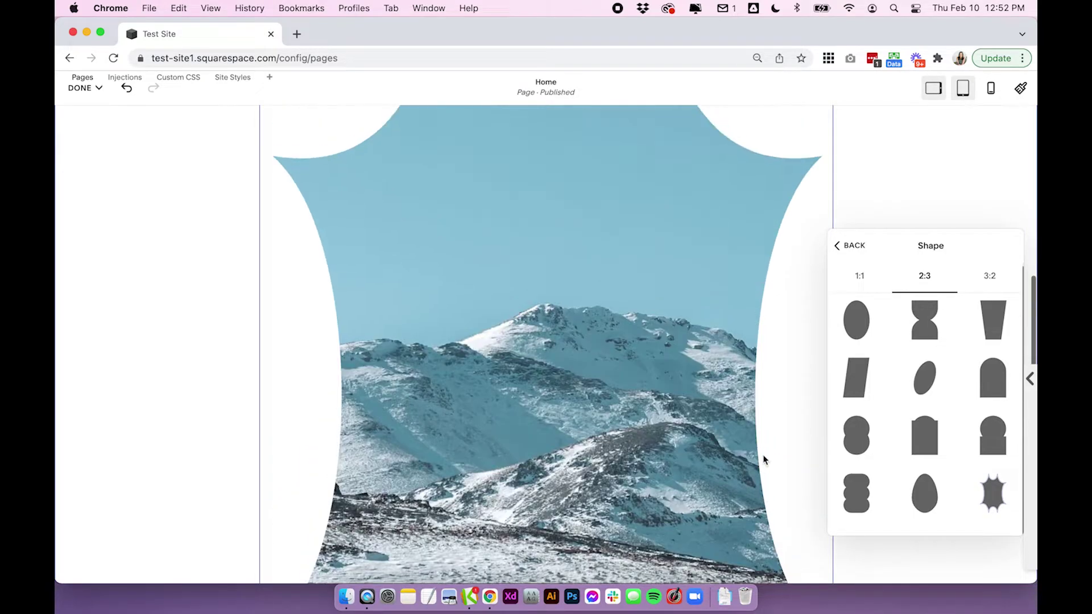
{"action": "left_click", "coordinate": [860, 336]}
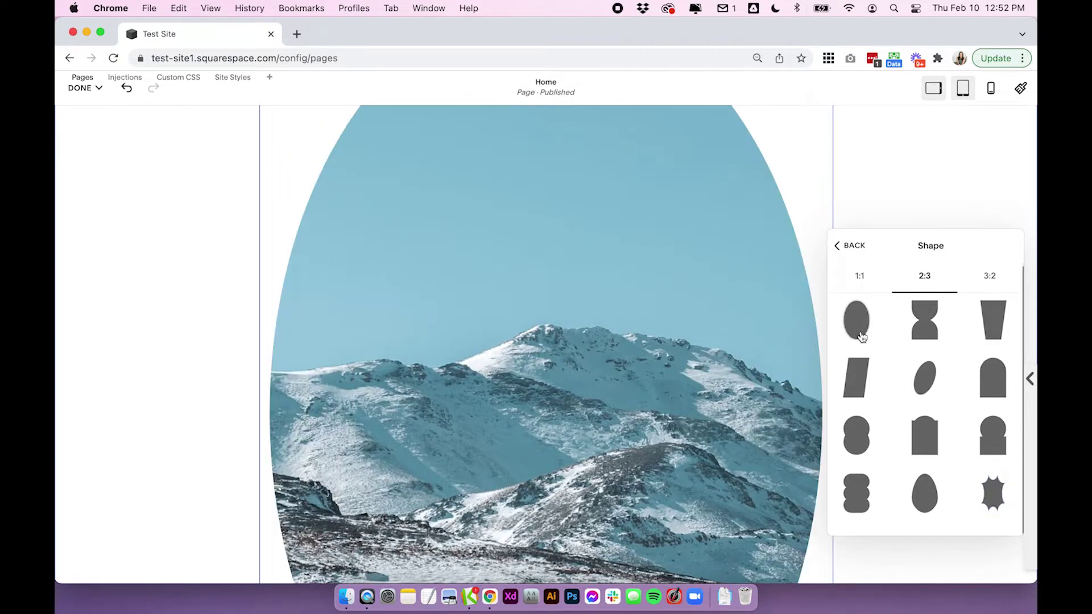
{"action": "left_click", "coordinate": [979, 370]}
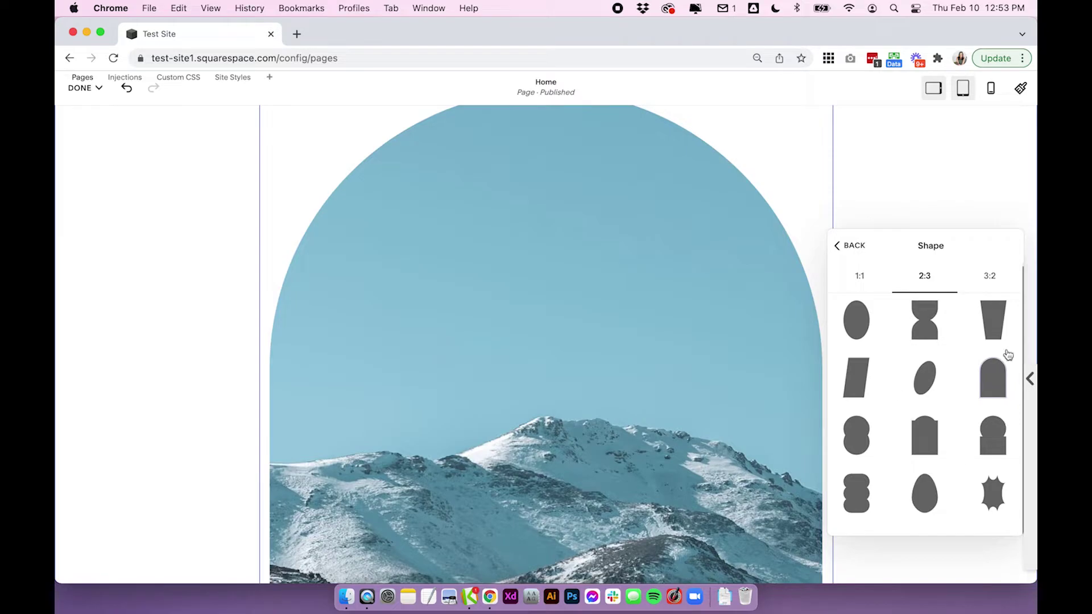
Try circle, notched square, rounded square and scalloped circle 1:1 shapes, then leave the picker keeping the tall oval
{"action": "left_click", "coordinate": [862, 279]}
{"action": "left_click", "coordinate": [858, 328]}
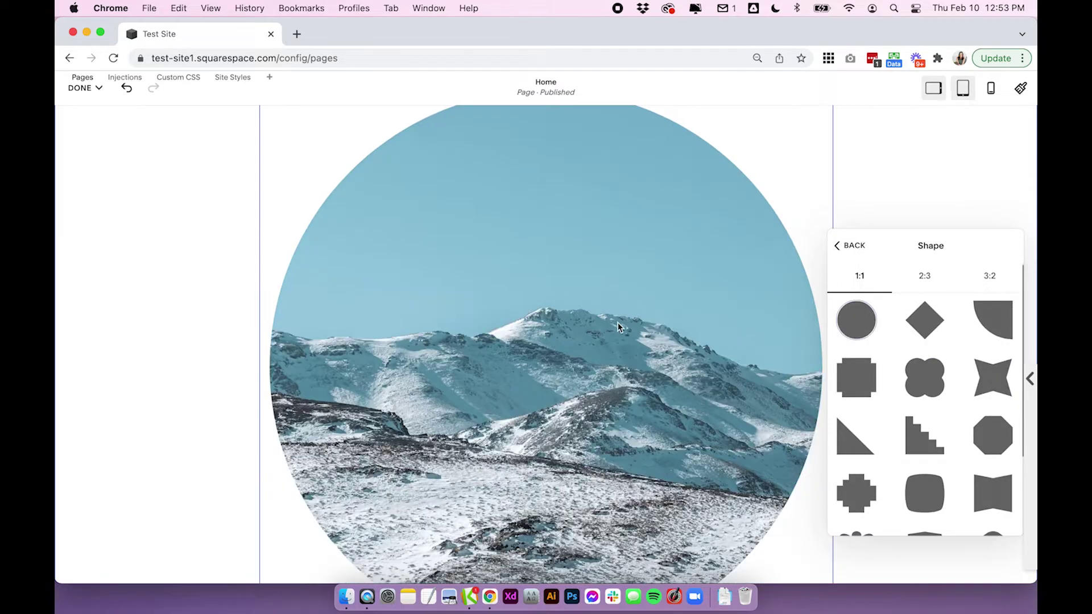
{"action": "scroll", "coordinate": [616, 324], "scroll_direction": "down", "scroll_amount": 3}
{"action": "scroll", "coordinate": [616, 324], "scroll_direction": "up", "scroll_amount": 3}
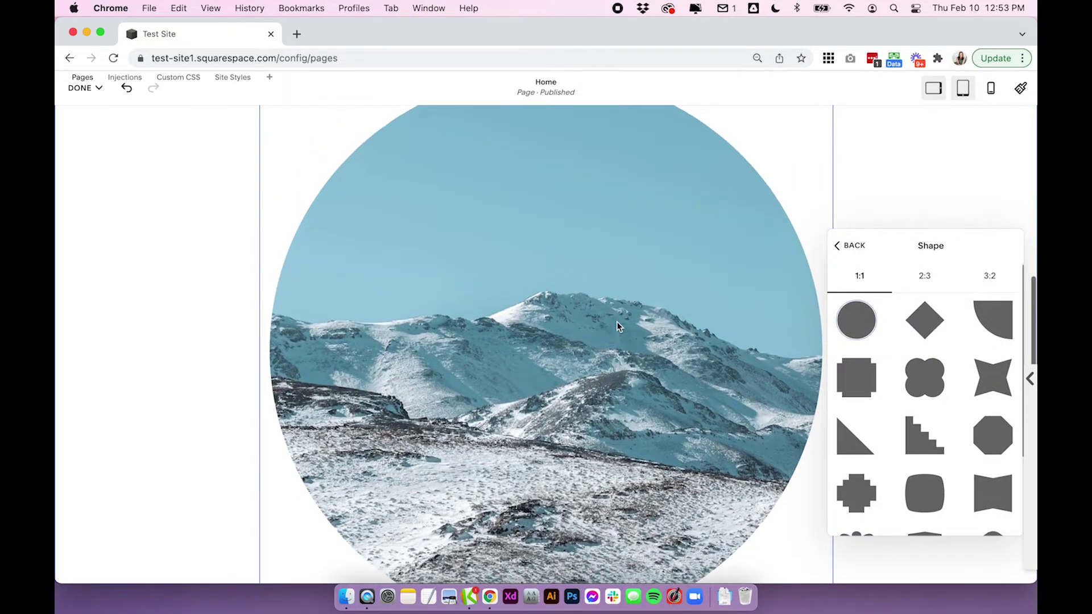
{"action": "left_click", "coordinate": [846, 371]}
{"action": "scroll", "coordinate": [929, 390], "scroll_direction": "down", "scroll_amount": 3}
{"action": "left_click", "coordinate": [937, 421]}
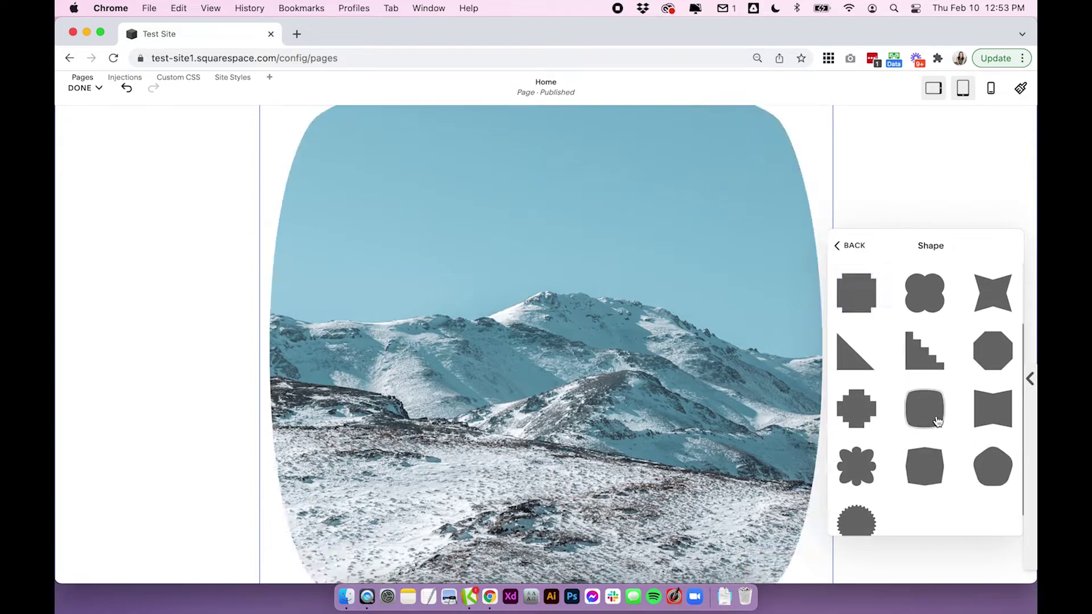
{"action": "scroll", "coordinate": [909, 449], "scroll_direction": "down", "scroll_amount": 2}
{"action": "left_click", "coordinate": [843, 510]}
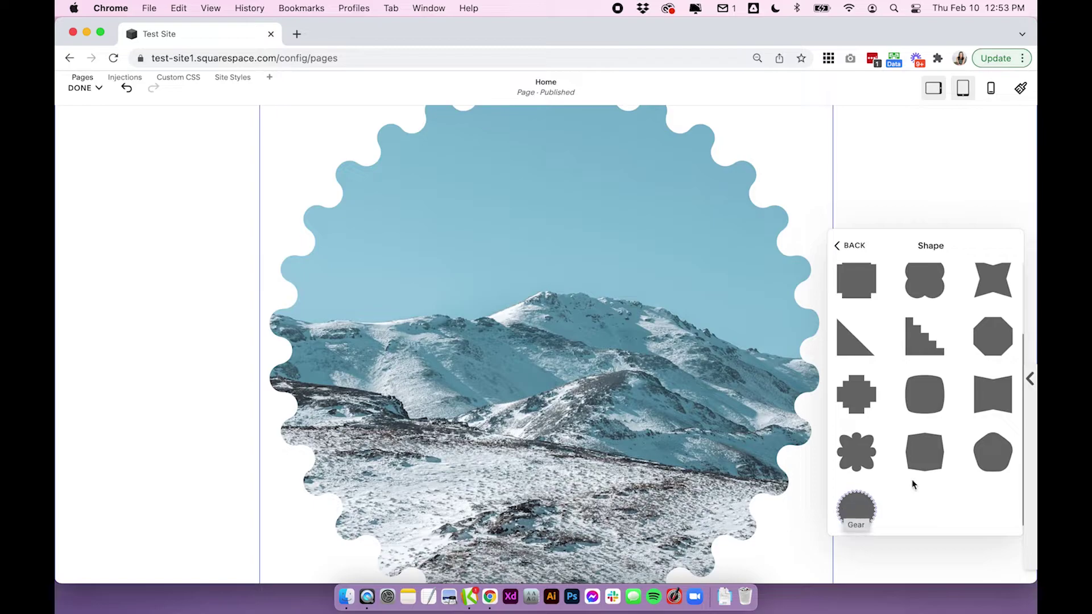
{"action": "scroll", "coordinate": [941, 455], "scroll_direction": "up", "scroll_amount": 5}
{"action": "scroll", "coordinate": [942, 458], "scroll_direction": "down", "scroll_amount": 3}
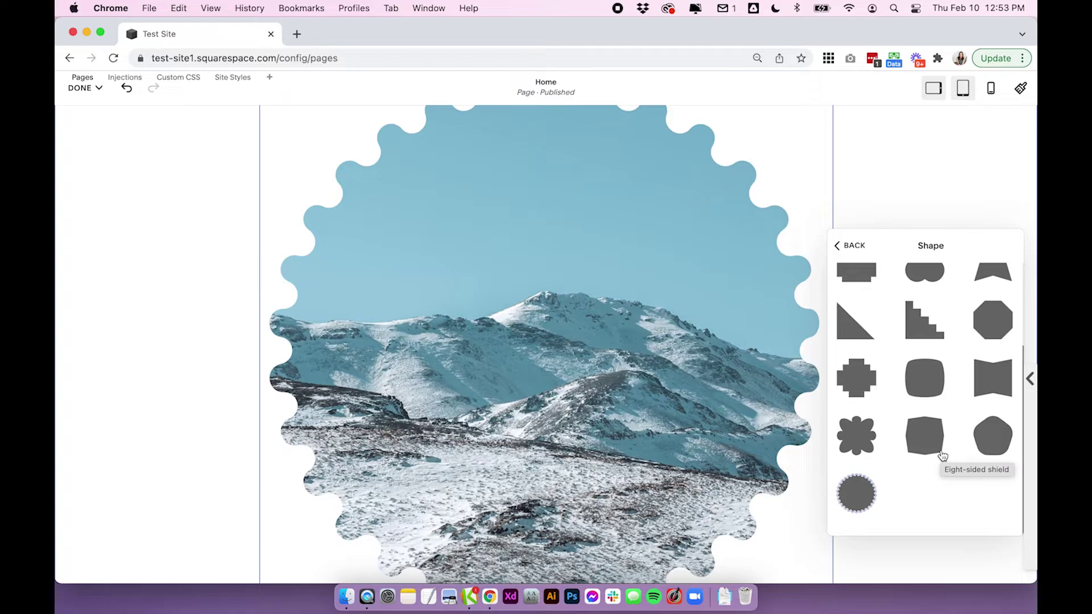
{"action": "scroll", "coordinate": [942, 455], "scroll_direction": "up", "scroll_amount": 3}
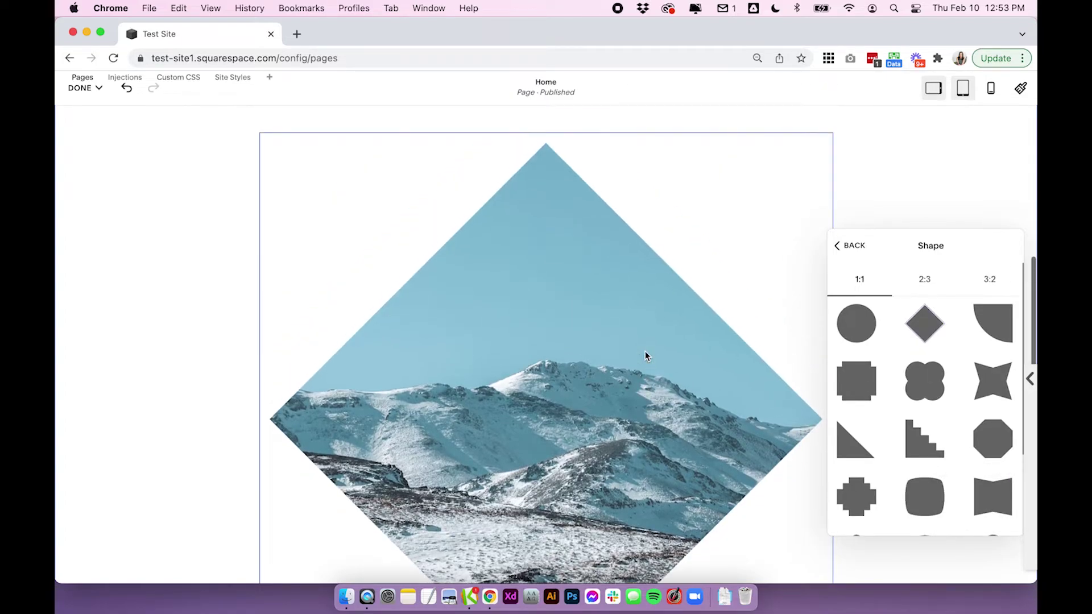
{"action": "left_click", "coordinate": [520, 379]}
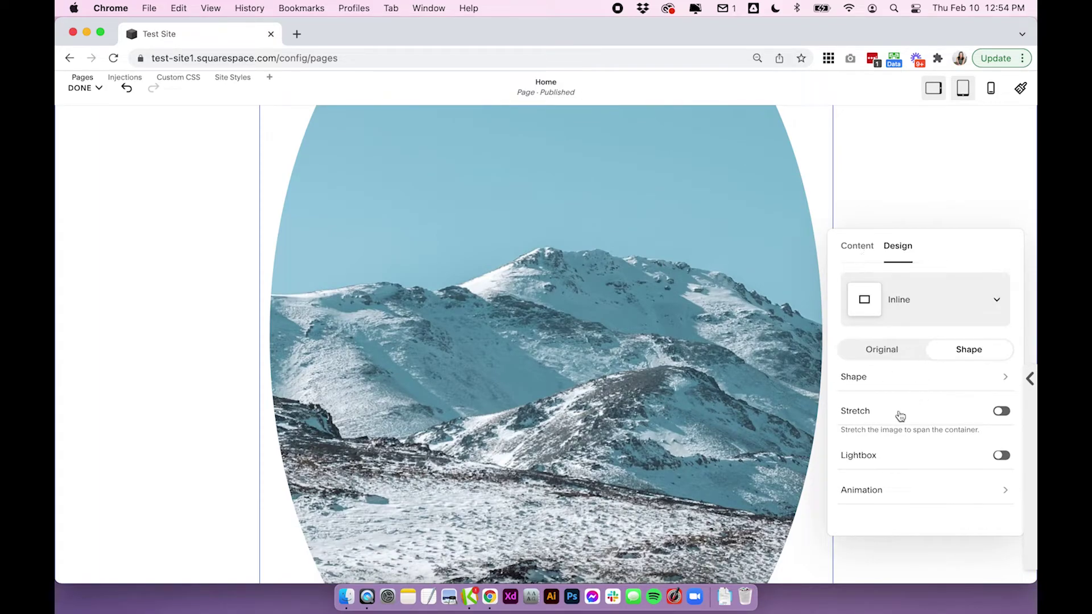
In Content settings, drag the focal point left, then right onto the snowy mountain peak
{"action": "left_click", "coordinate": [863, 250]}
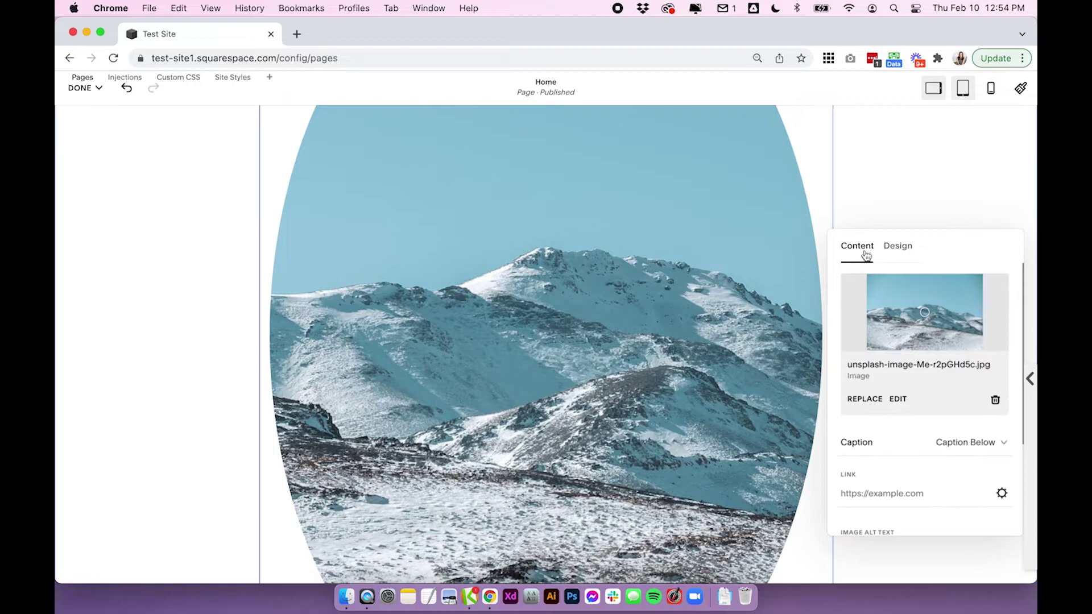
{"action": "scroll", "coordinate": [721, 392], "scroll_direction": "down", "scroll_amount": 1}
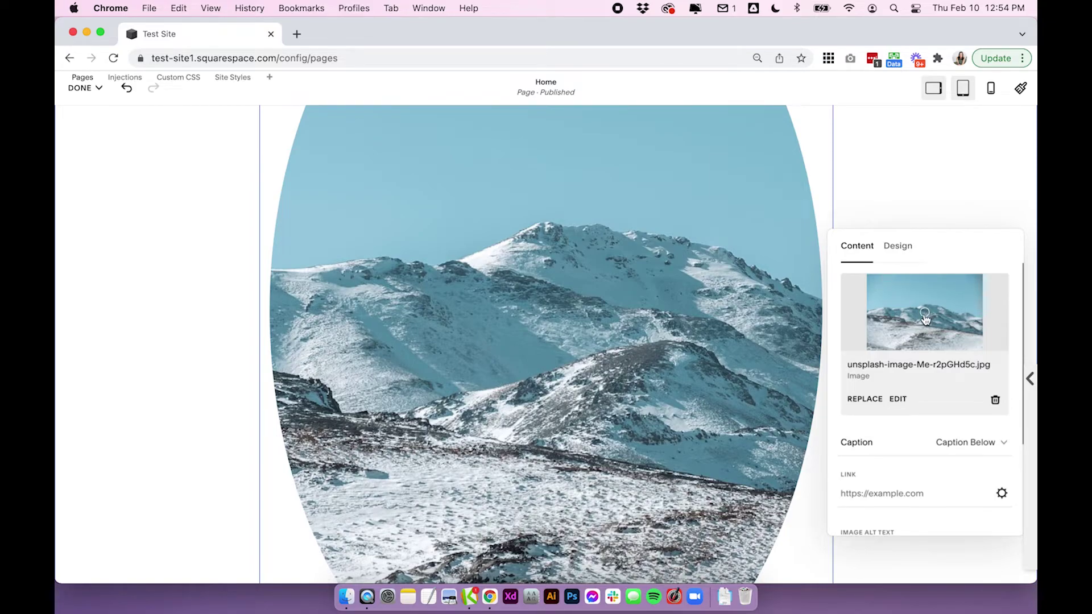
{"action": "mouse_move", "coordinate": [924, 319]}
{"action": "left_mouse_down"}
{"action": "mouse_move", "coordinate": [865, 317]}
{"action": "mouse_move", "coordinate": [970, 320]}
{"action": "mouse_move", "coordinate": [884, 322]}
{"action": "mouse_move", "coordinate": [935, 316]}
{"action": "mouse_move", "coordinate": [920, 321]}
{"action": "left_mouse_up"}
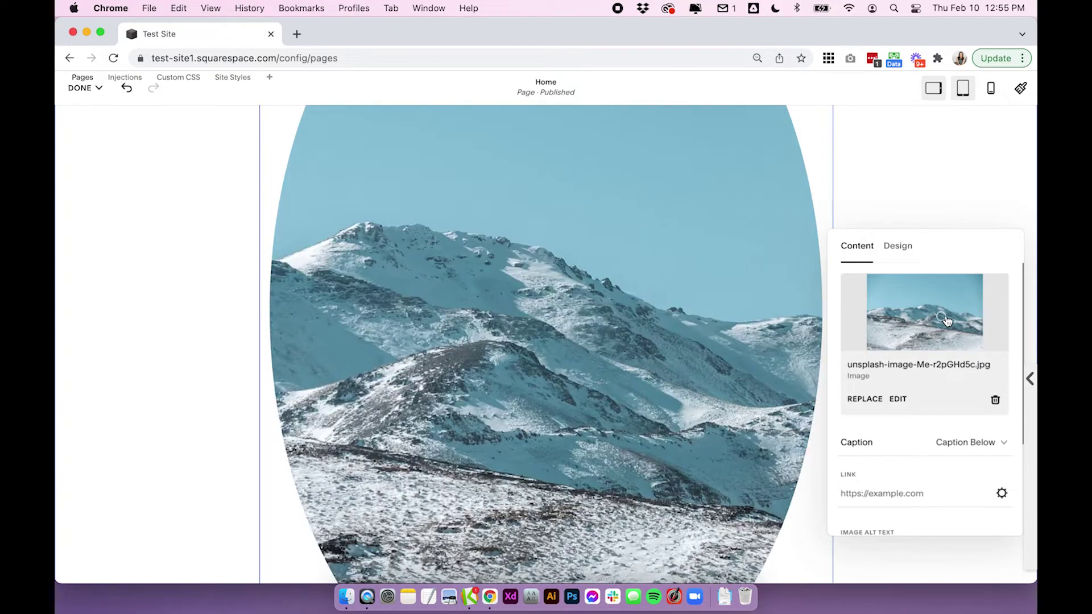
{"action": "scroll", "coordinate": [622, 300], "scroll_direction": "up", "scroll_amount": 2}
{"action": "scroll", "coordinate": [622, 300], "scroll_direction": "down", "scroll_amount": 6}
{"action": "scroll", "coordinate": [622, 300], "scroll_direction": "up", "scroll_amount": 3}
{"action": "scroll", "coordinate": [622, 301], "scroll_direction": "up", "scroll_amount": 2}
{"action": "left_click_drag", "start_coordinate": [881, 320], "coordinate": [924, 313]}
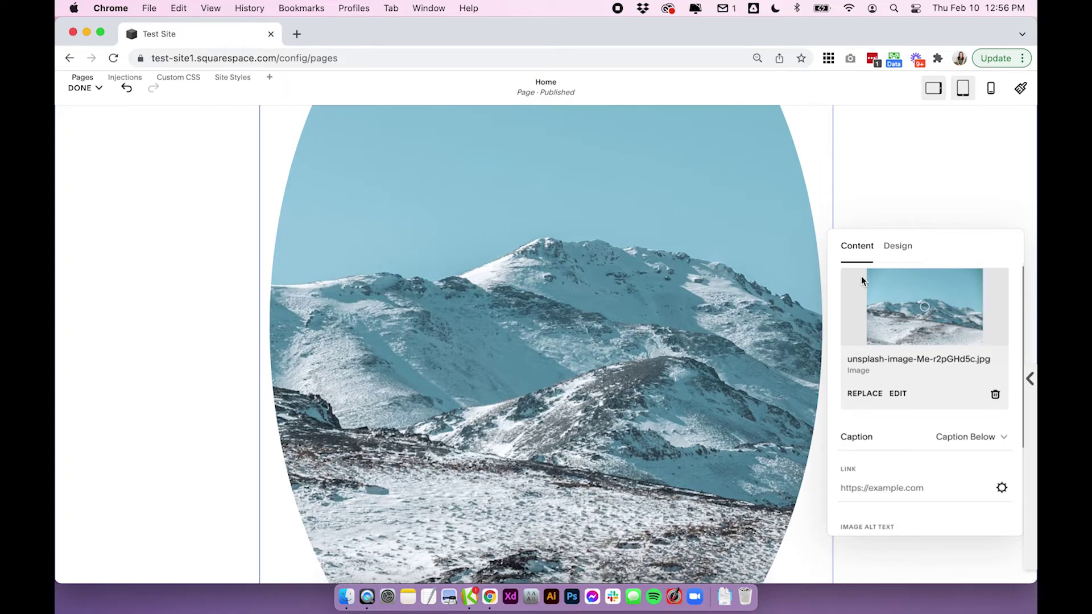
Close the image block panel and scroll to review the tall oval mountain photo
{"action": "left_click", "coordinate": [183, 282]}
{"action": "scroll", "coordinate": [182, 282], "scroll_direction": "up", "scroll_amount": 3}
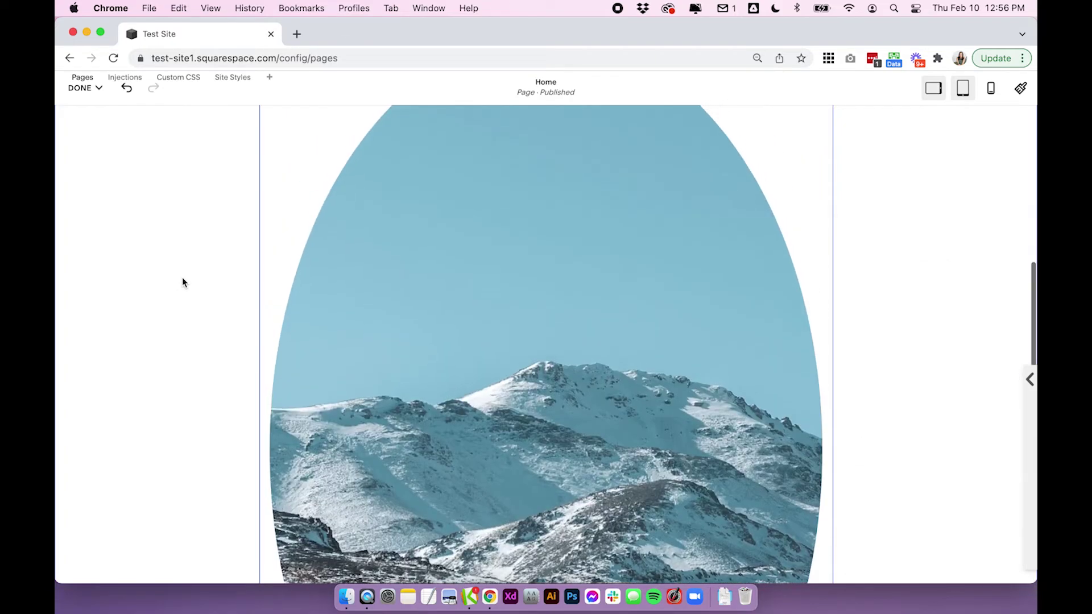
{"action": "scroll", "coordinate": [183, 283], "scroll_direction": "up", "scroll_amount": 2}
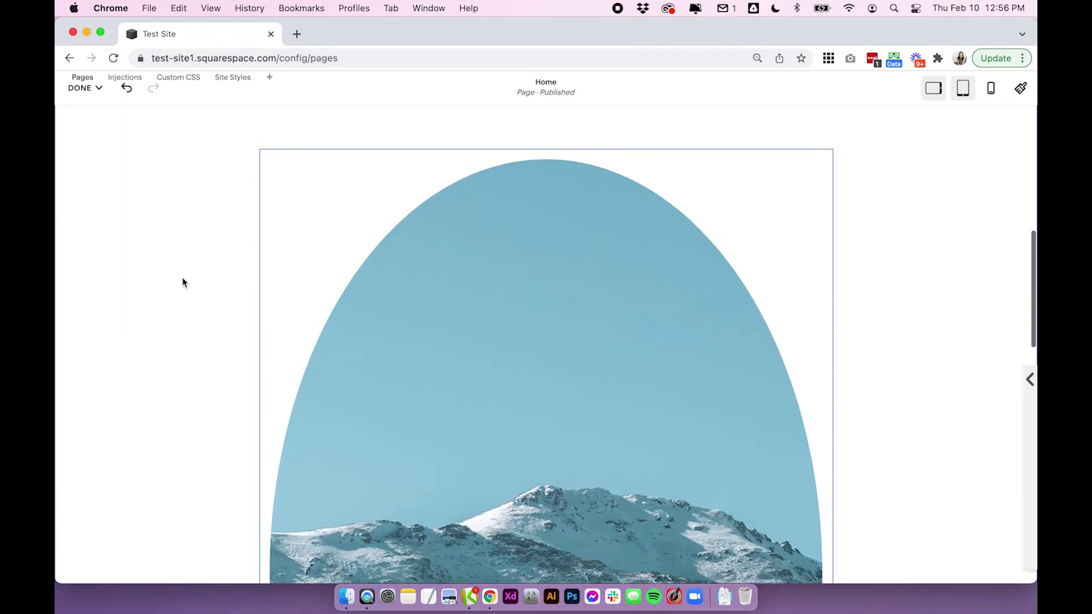
{"action": "scroll", "coordinate": [182, 278], "scroll_direction": "down", "scroll_amount": 3}
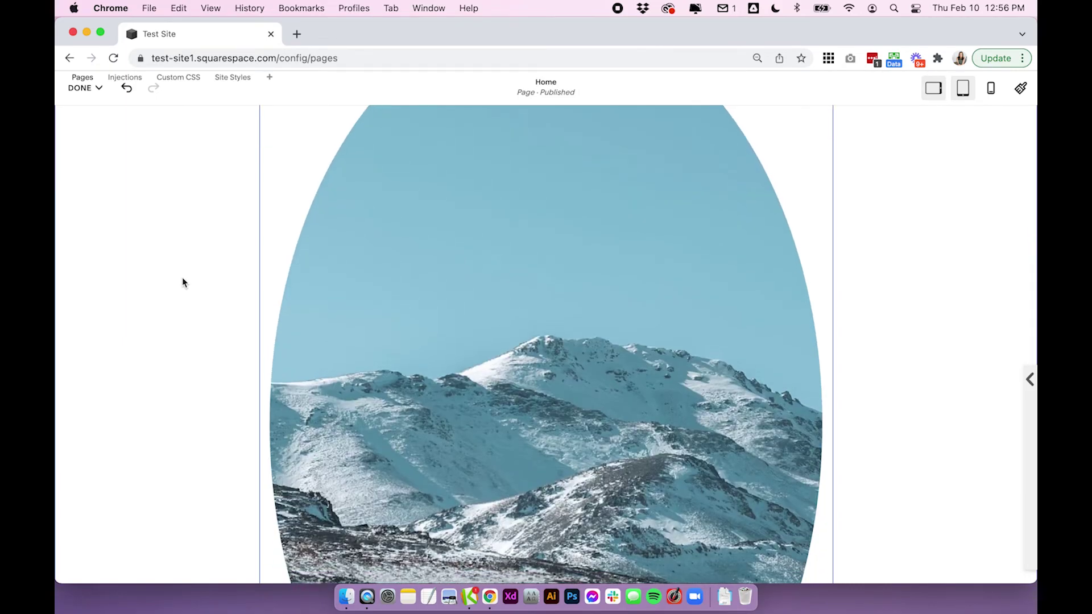